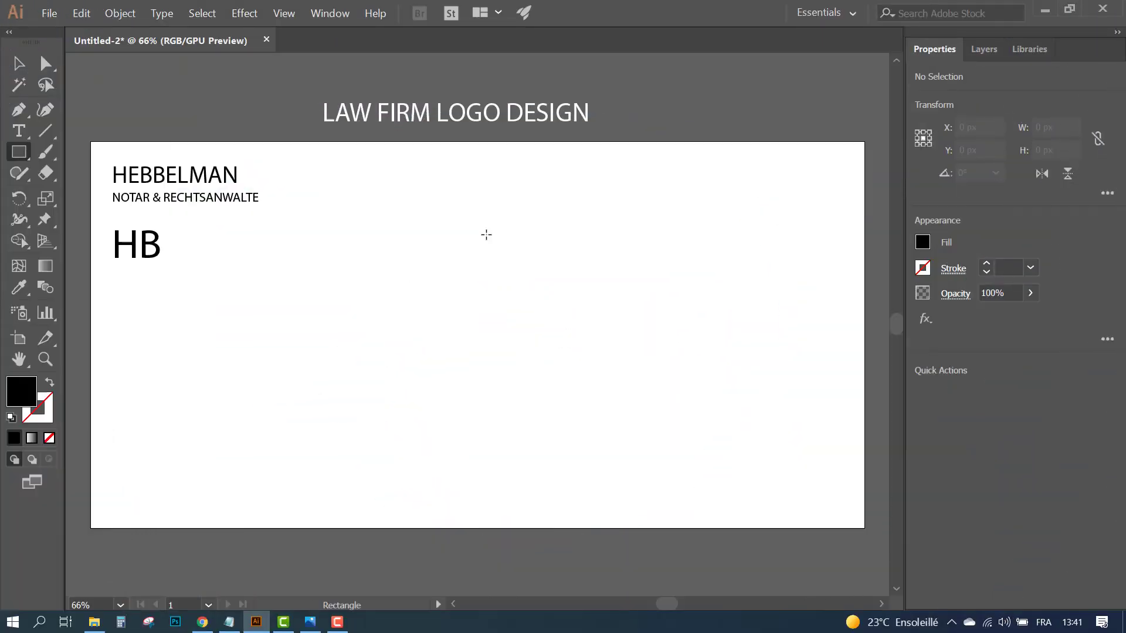
- Draw a thin horizontal black bar and duplicate it directly below
drag(486, 236, 611, 240)
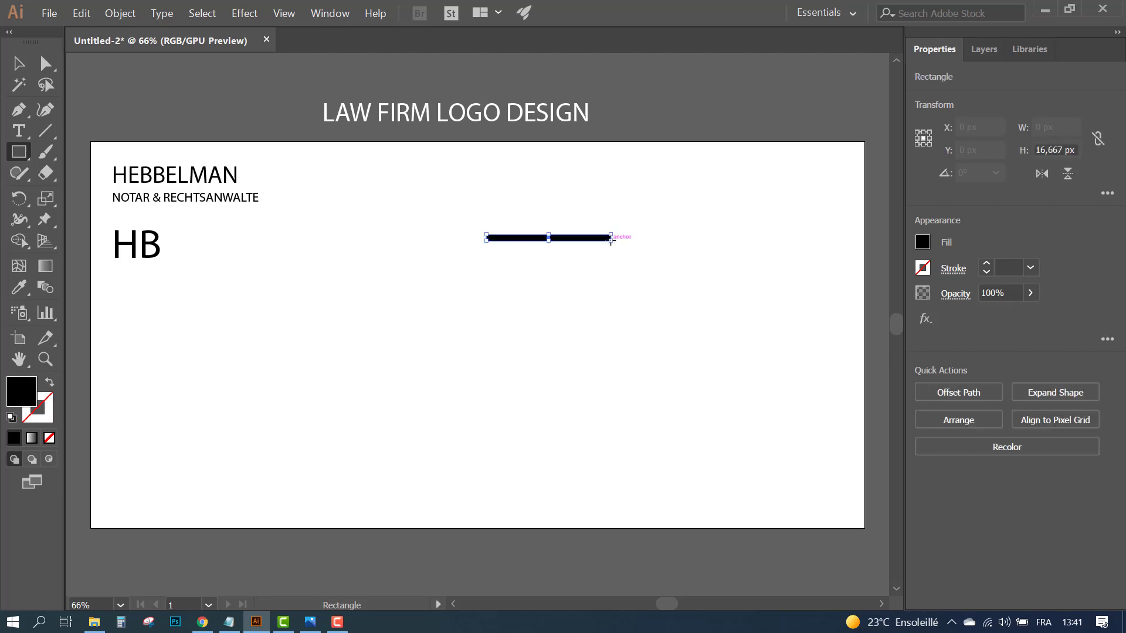
key(v)
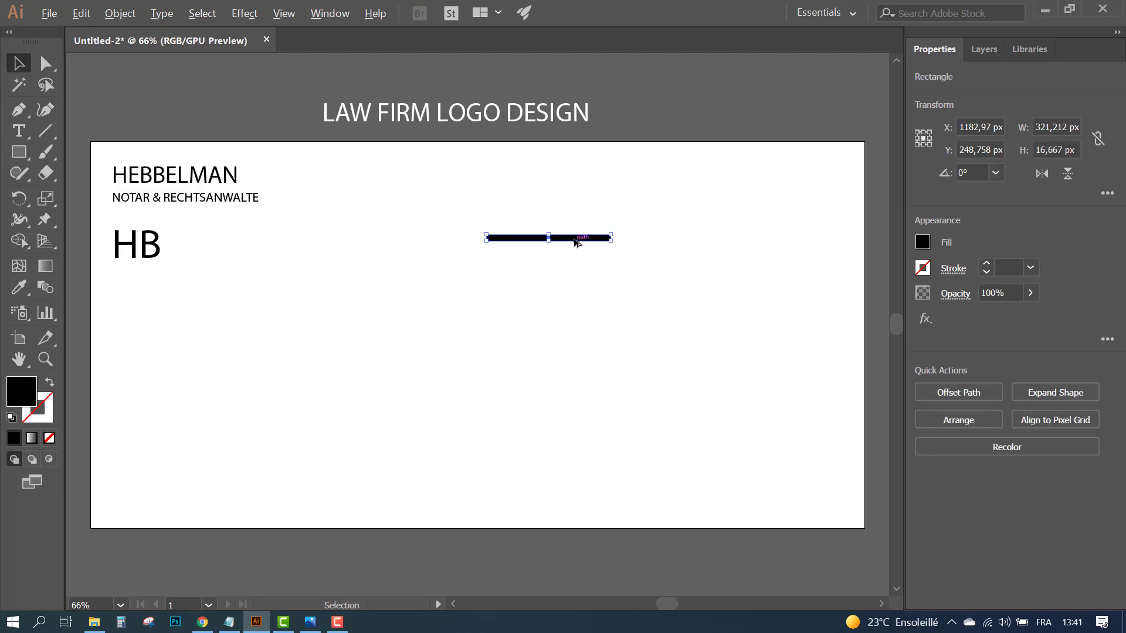
drag(576, 242, 576, 262)
- Shorten the lower bar to about 280 px and centre it under the upper bar
key(ctrl+plus)
key(ctrl+plus)
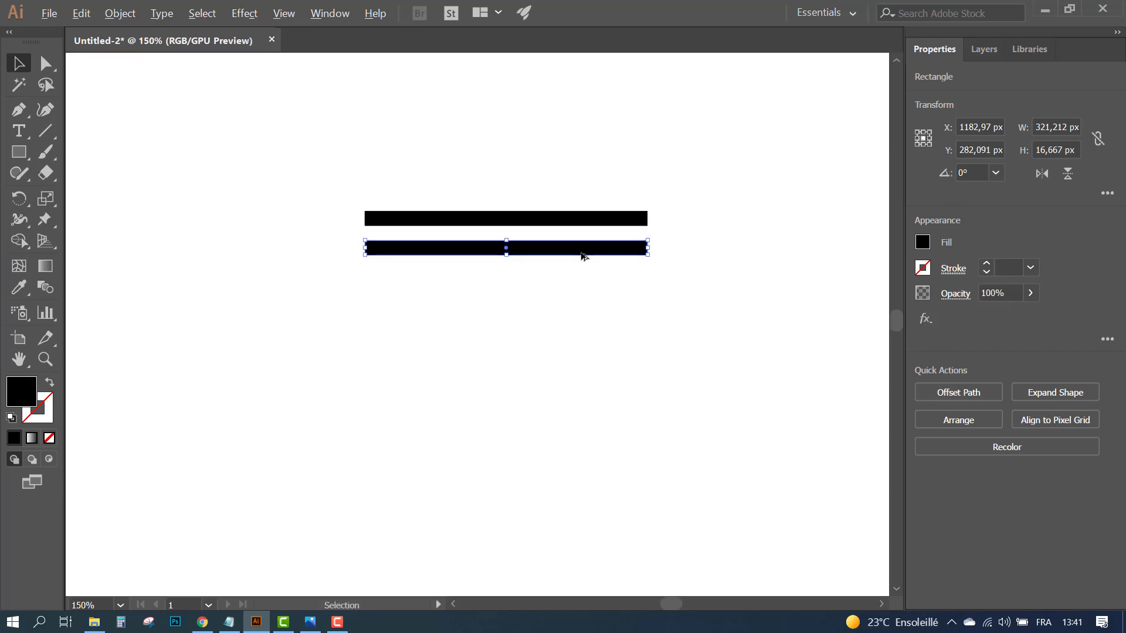
key(ctrl+plus)
drag(672, 247, 621, 248)
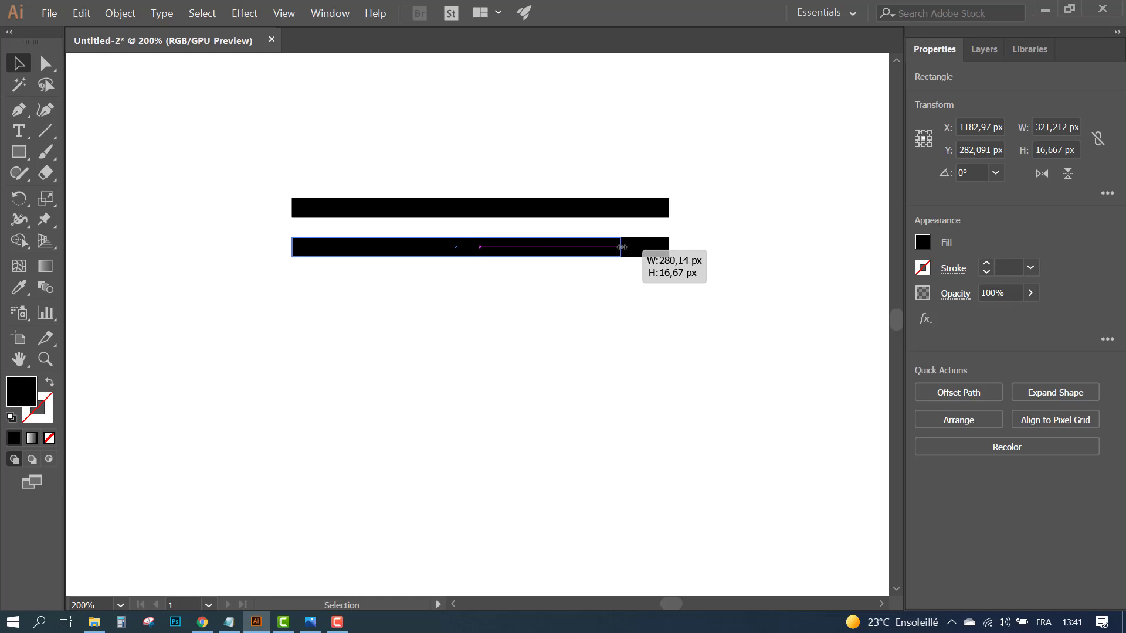
drag(485, 253, 512, 252)
click(275, 265)
- Duplicate the lower bar down and to the left
scroll(280, 352, down, 3)
click(458, 163)
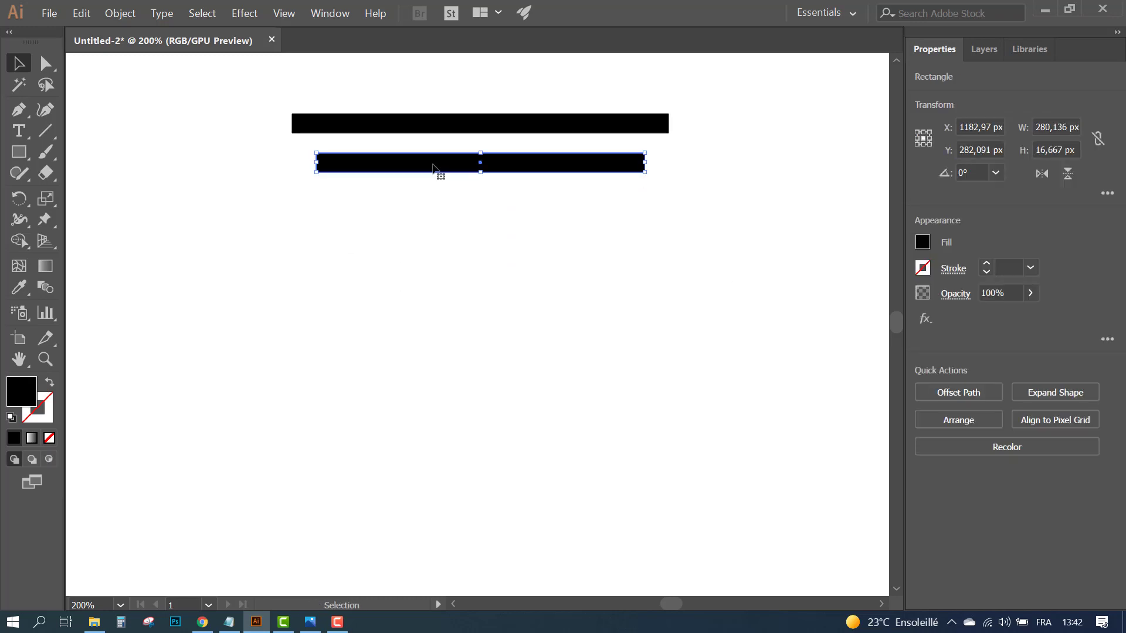
drag(438, 171, 261, 303)
- Rotate the copied bar 90° and place it under the horizontal bars
right_click(360, 296)
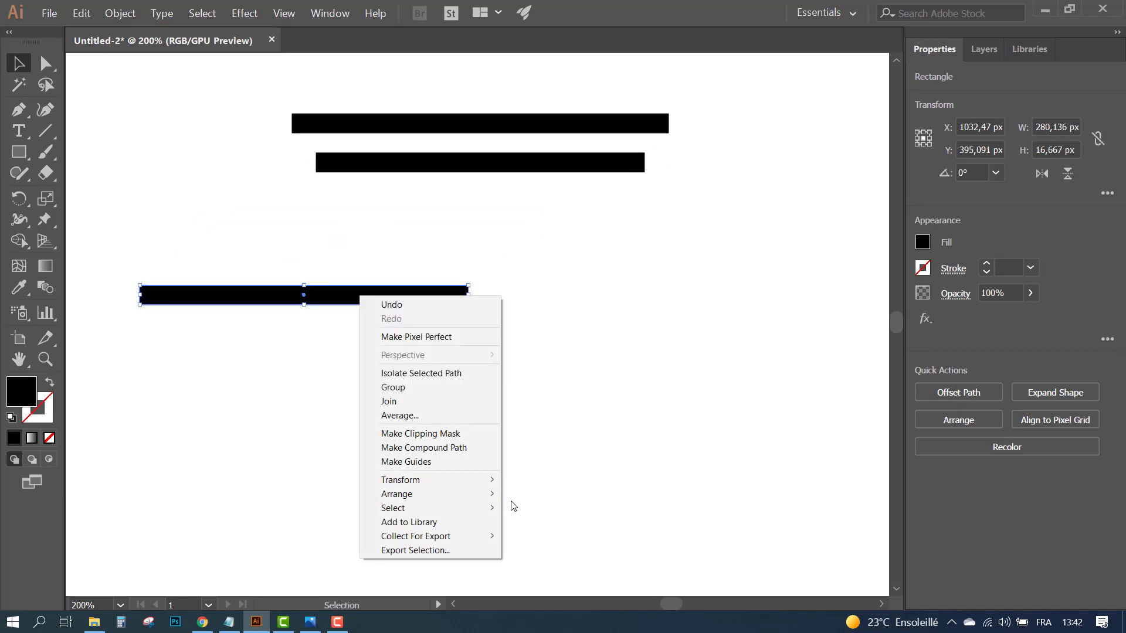
mouse_move(430, 480)
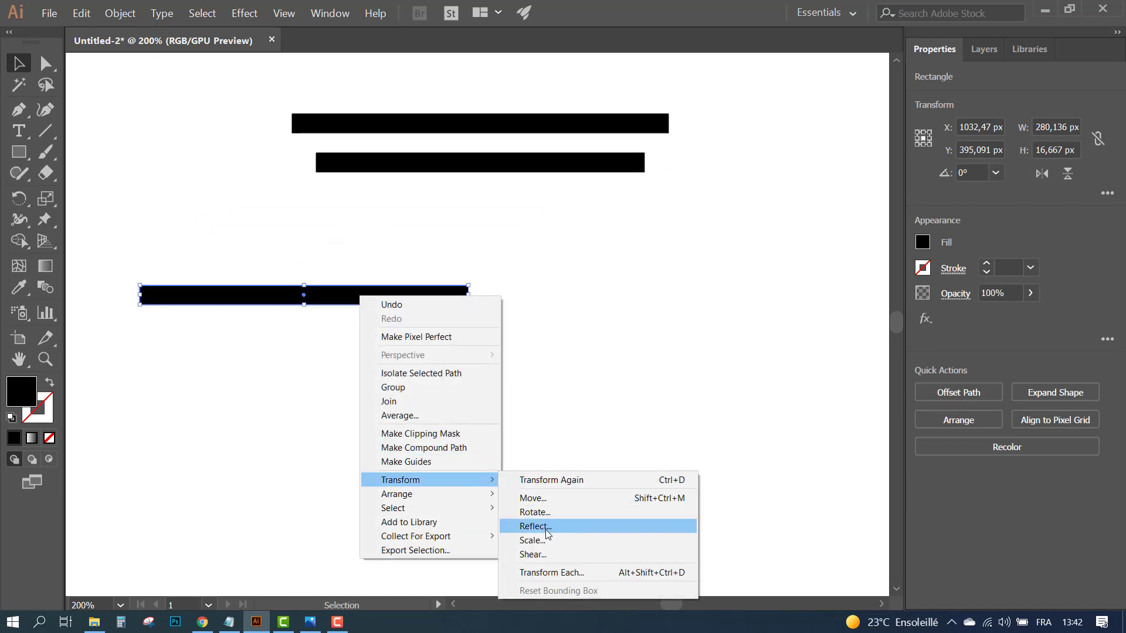
click(541, 512)
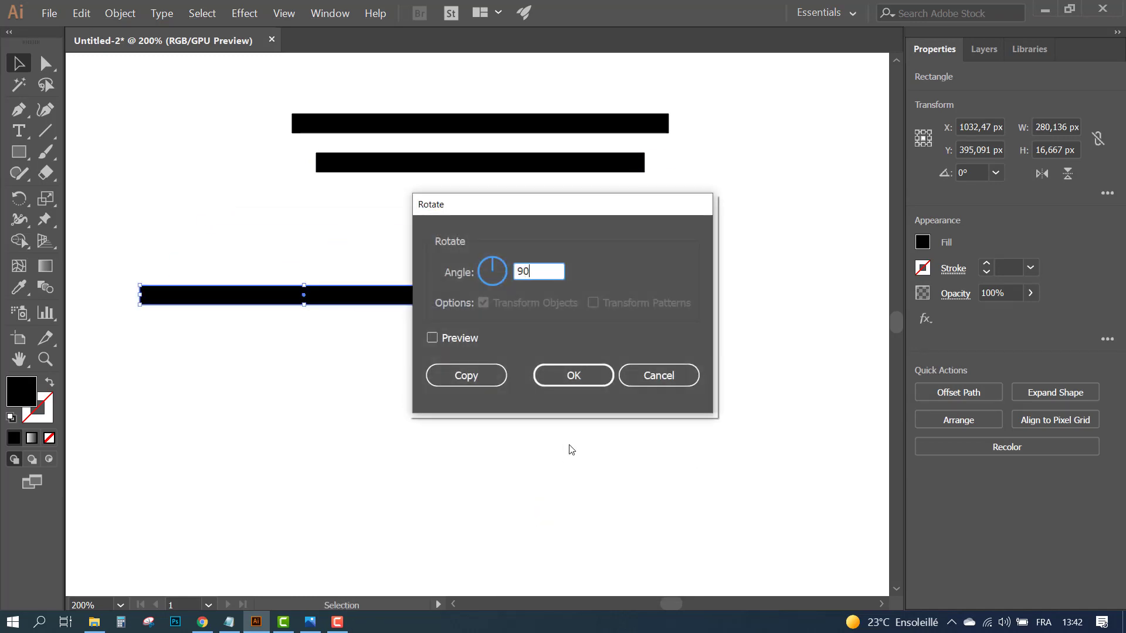
click(432, 338)
click(587, 378)
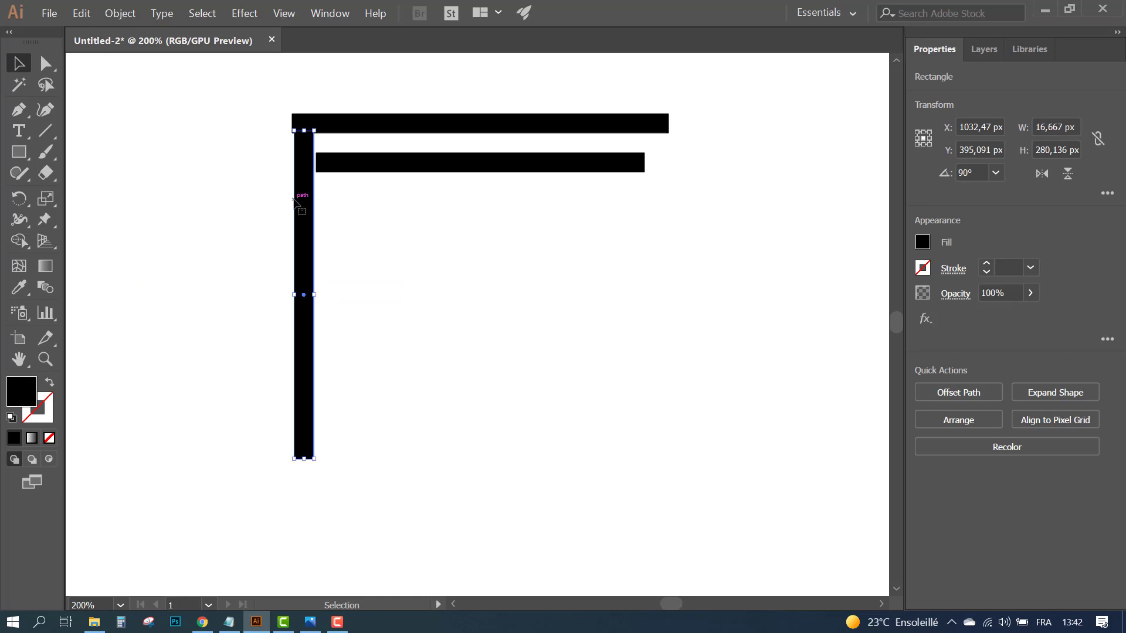
mouse_move(293, 201)
mouse_down()
mouse_move(370, 289)
mouse_move(409, 278)
mouse_up()
click(250, 275)
- Duplicate the vertical bar sideways to make five evenly spaced columns
click(251, 289)
click(374, 287)
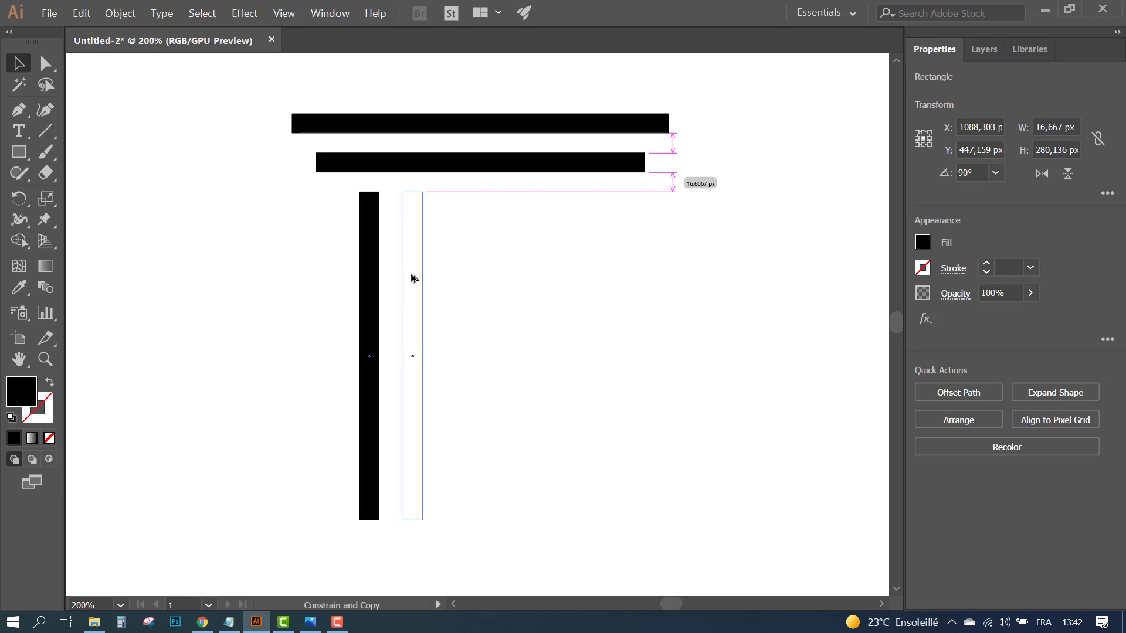
drag(409, 278, 480, 261)
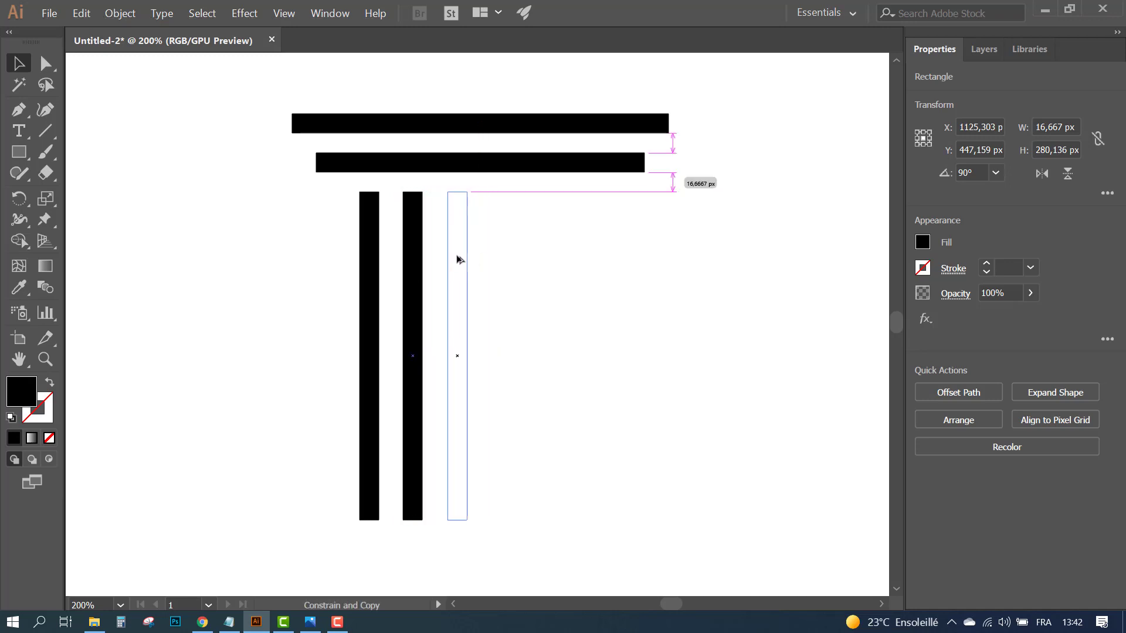
drag(480, 261, 461, 260)
mouse_move(403, 321)
mouse_down()
mouse_move(407, 293)
mouse_move(540, 285)
mouse_up()
click(263, 321)
scroll(234, 363, down, 2)
- Shift all five columns about 16 px to the right
drag(305, 495, 603, 381)
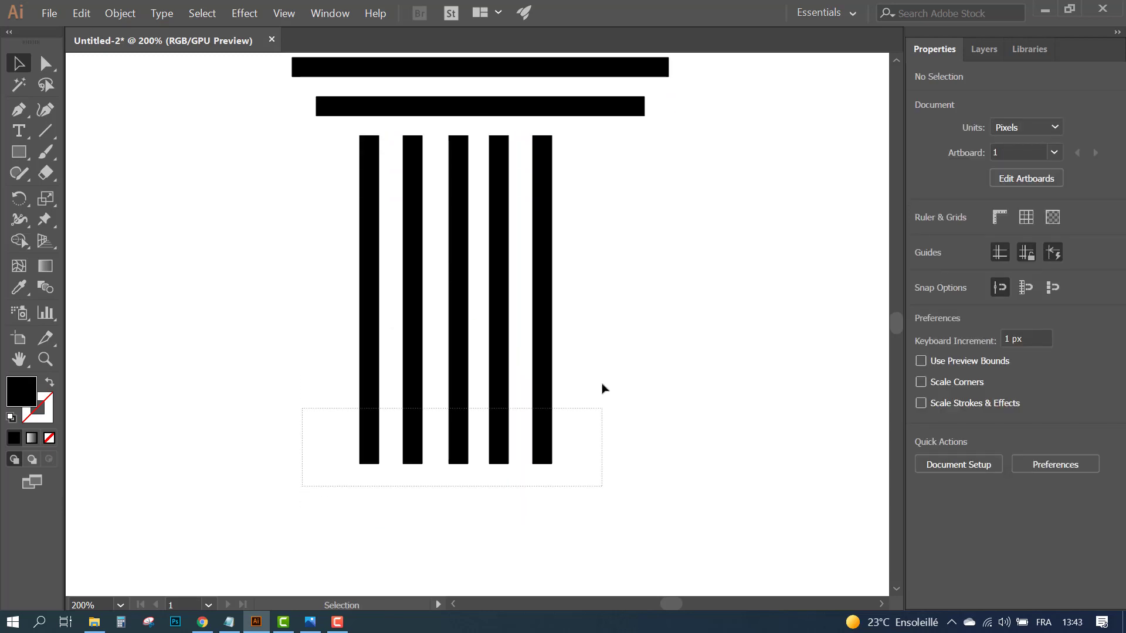
drag(497, 344, 510, 351)
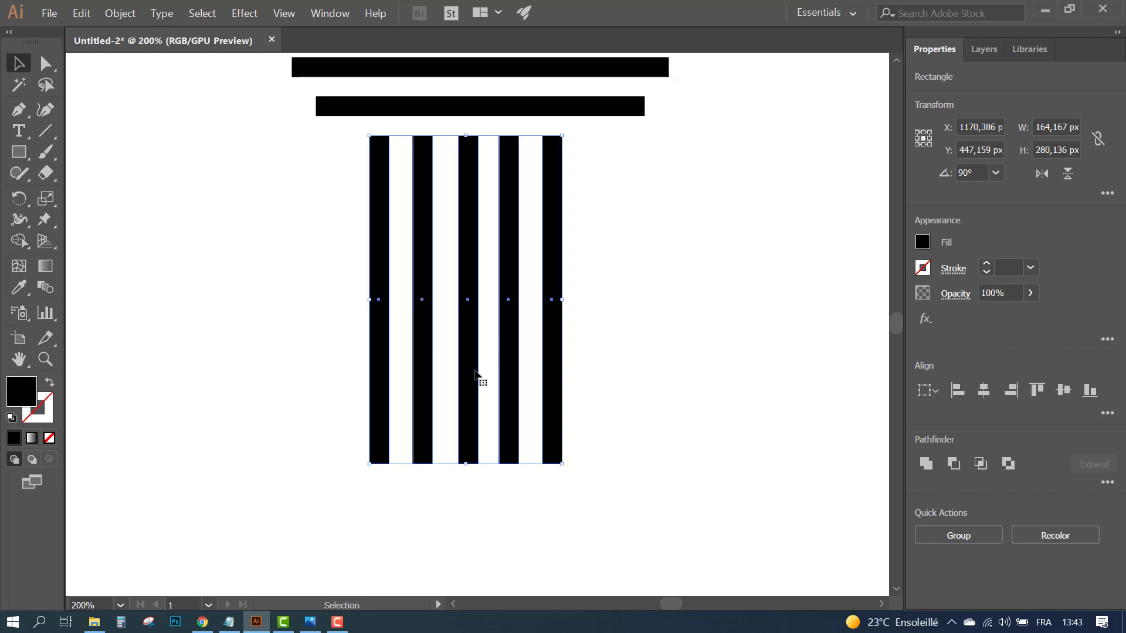
scroll(481, 378, up, 1)
drag(513, 258, 523, 254)
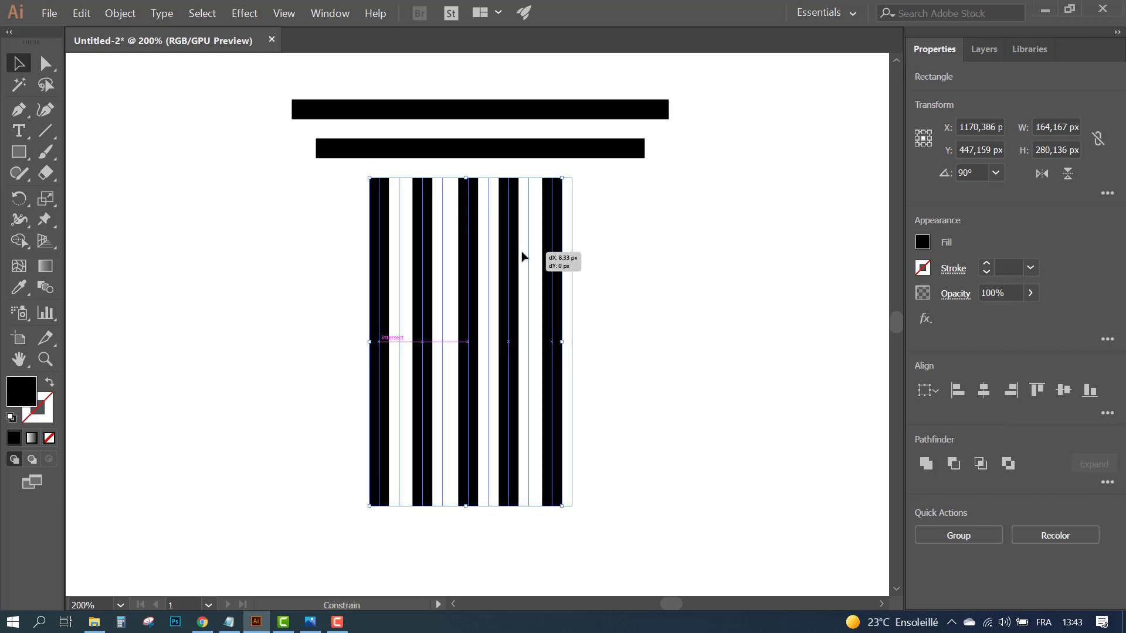
click(199, 273)
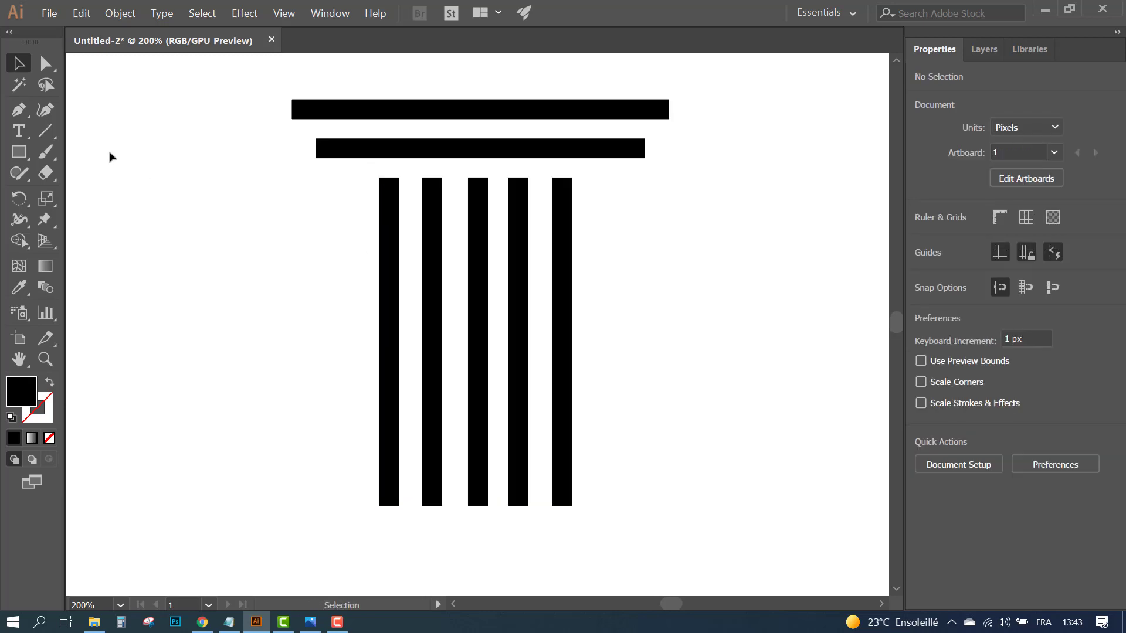
- Group the five columns and horizontally align-centre them with both top bars
key(ctrl+r)
key(ctrl+a)
drag(589, 557, 359, 385)
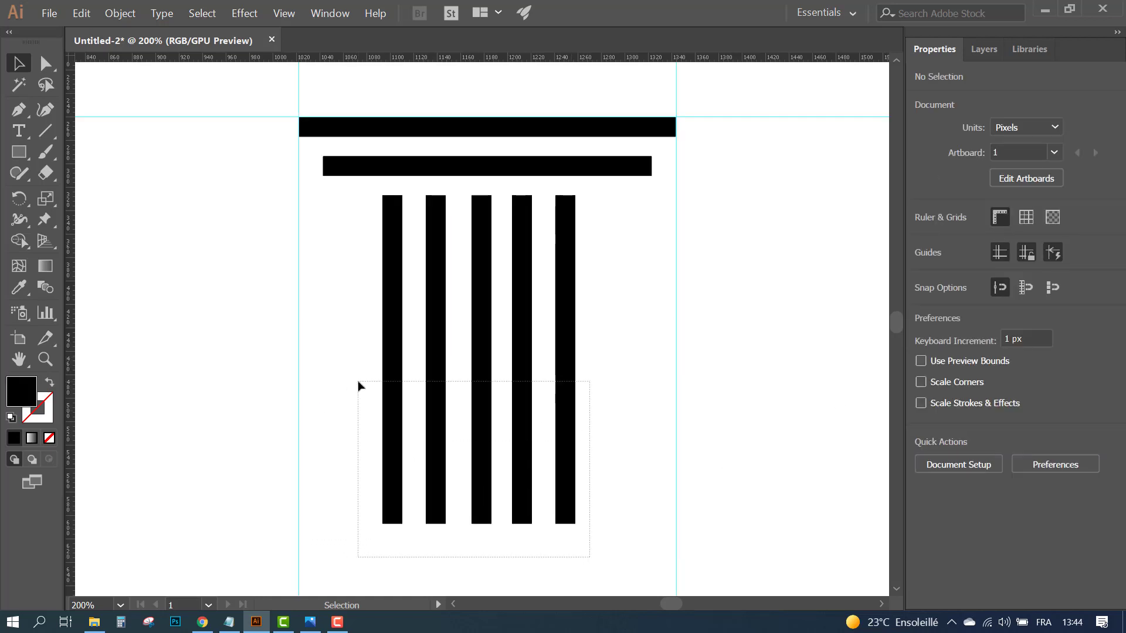
right_click(429, 178)
click(463, 250)
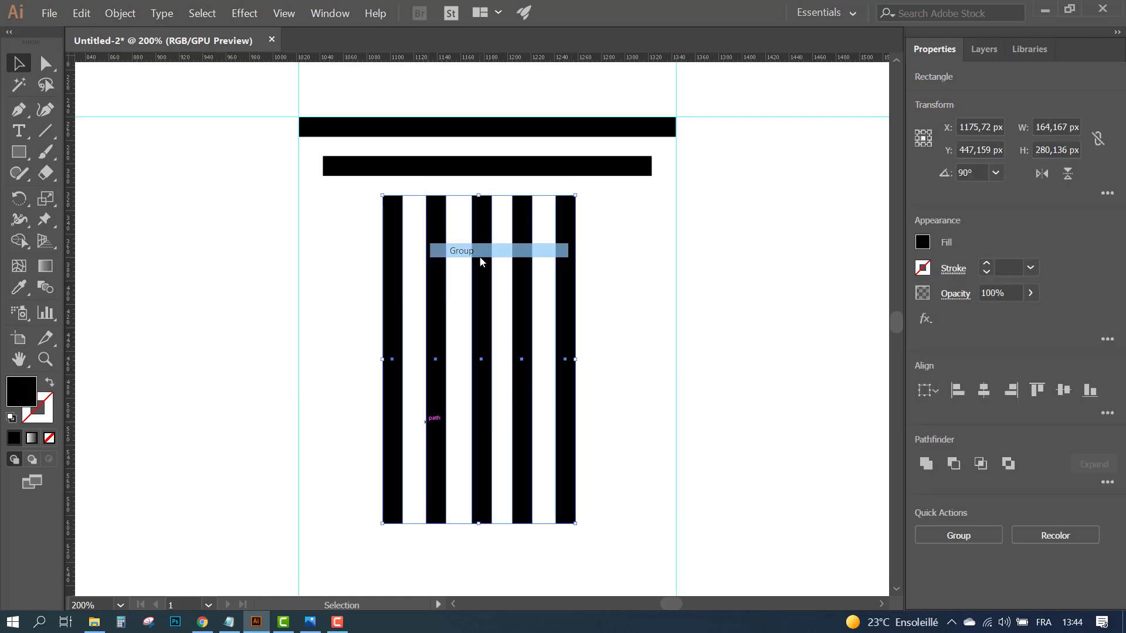
shift+click(602, 131)
shift+click(494, 173)
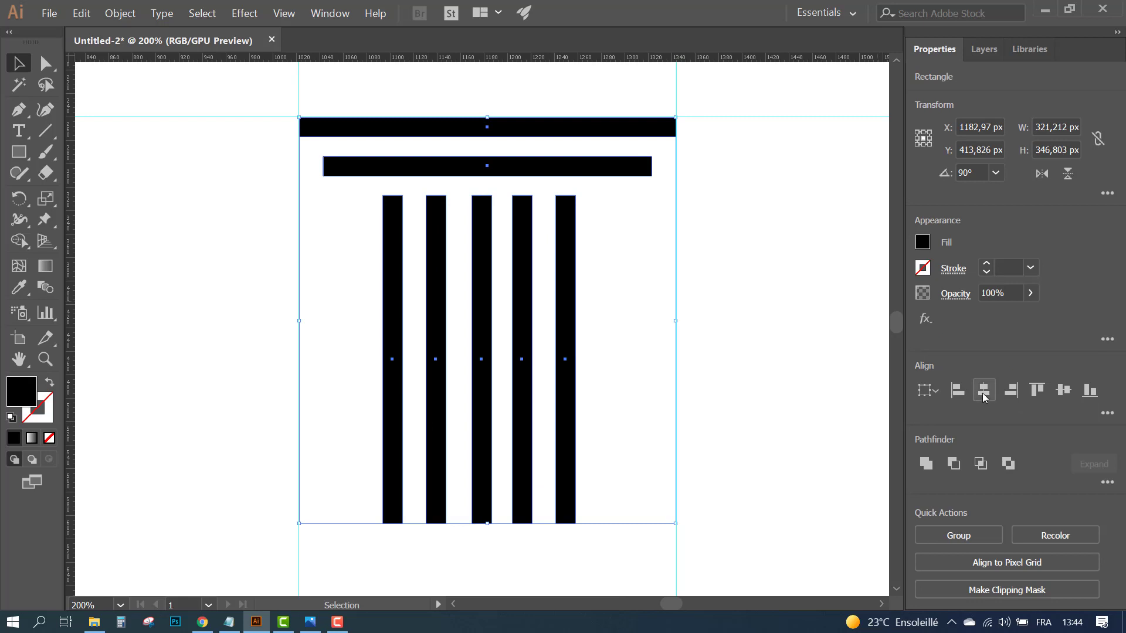
click(984, 390)
click(476, 562)
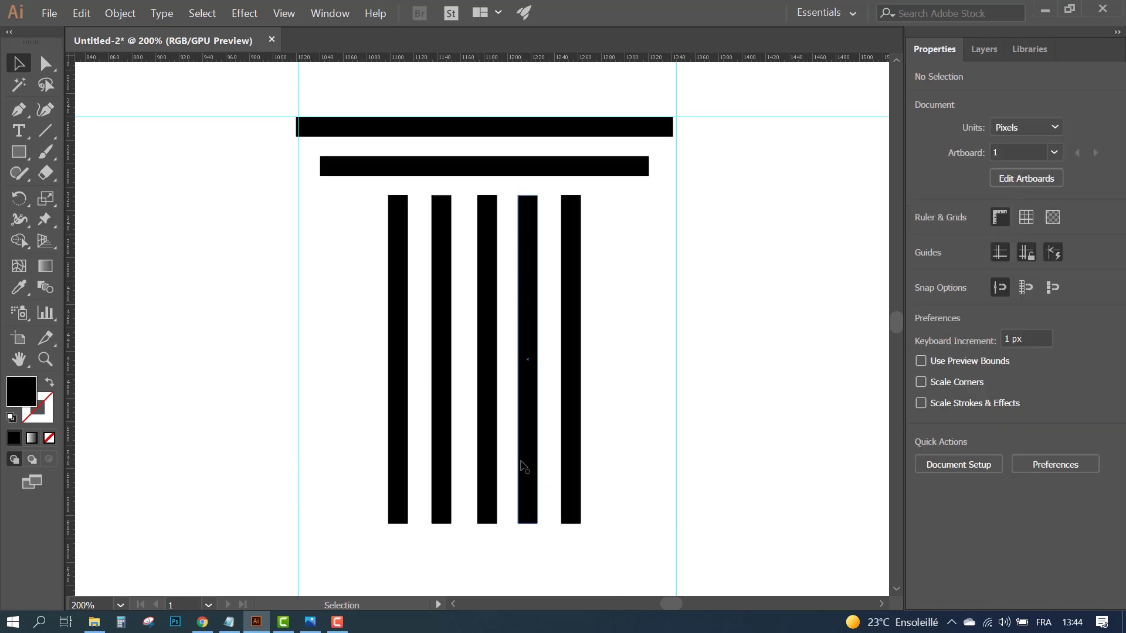
- Ungroup the columns and delete the left and right vertical guides
right_click(481, 252)
click(506, 357)
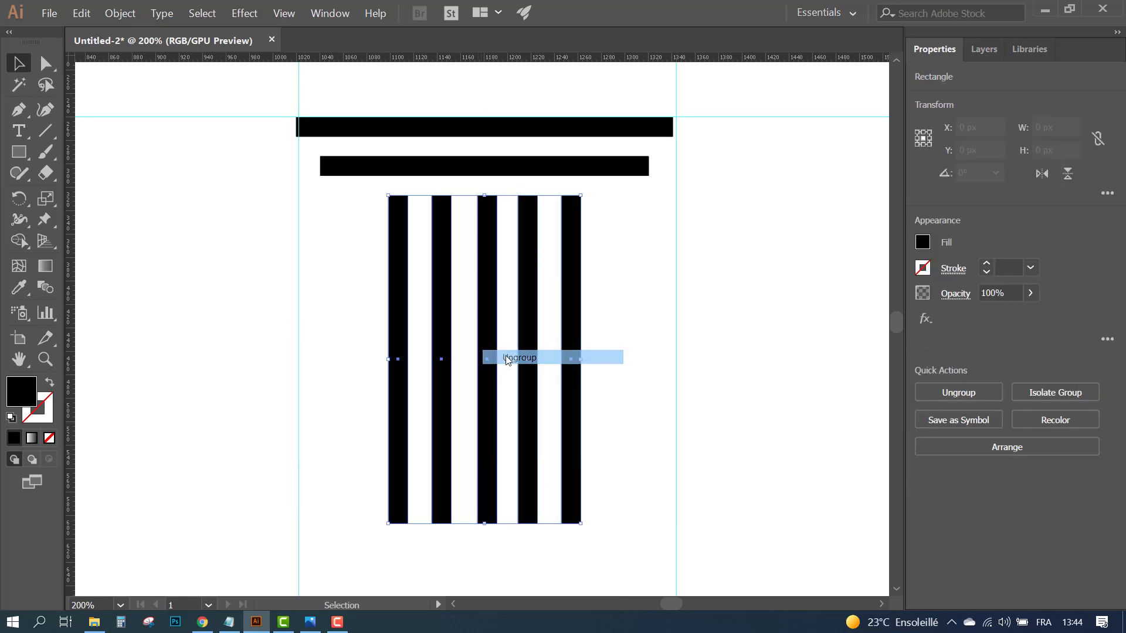
click(298, 265)
key(Delete)
drag(734, 338, 611, 392)
key(Delete)
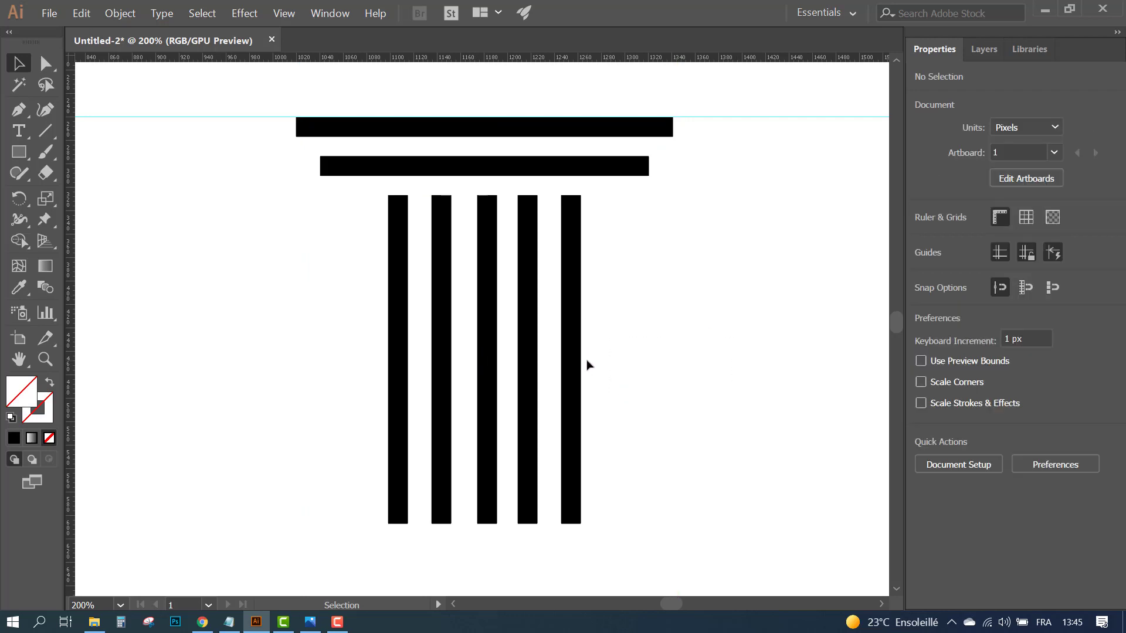
- Cut the outer columns down to upper stubs and drop lower copies of the left and right pairs
click(486, 382)
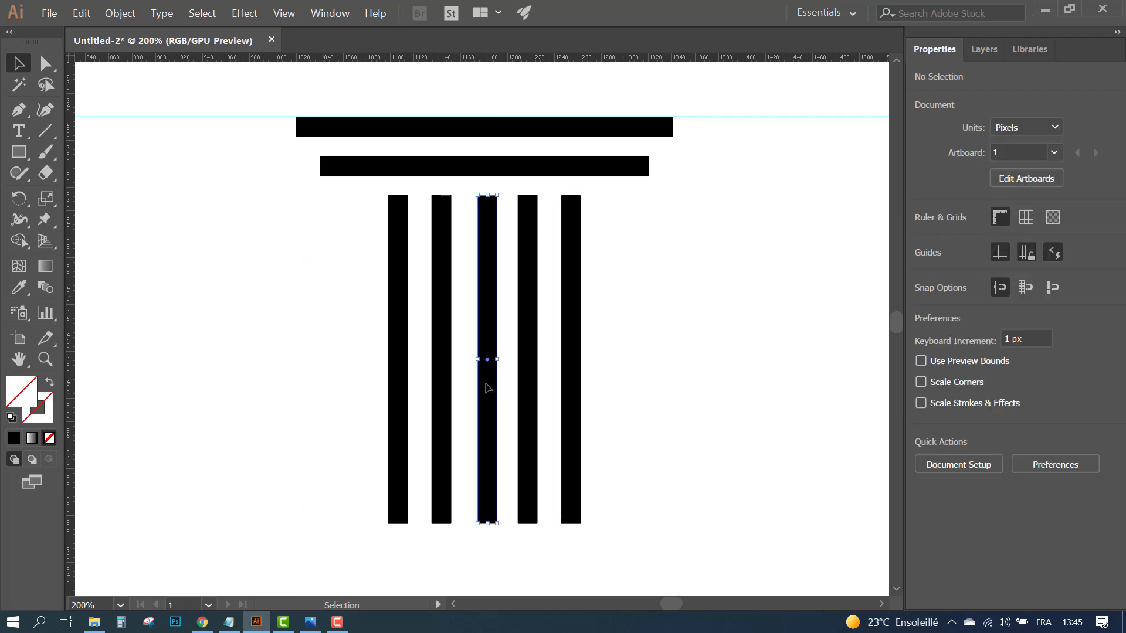
click(441, 405)
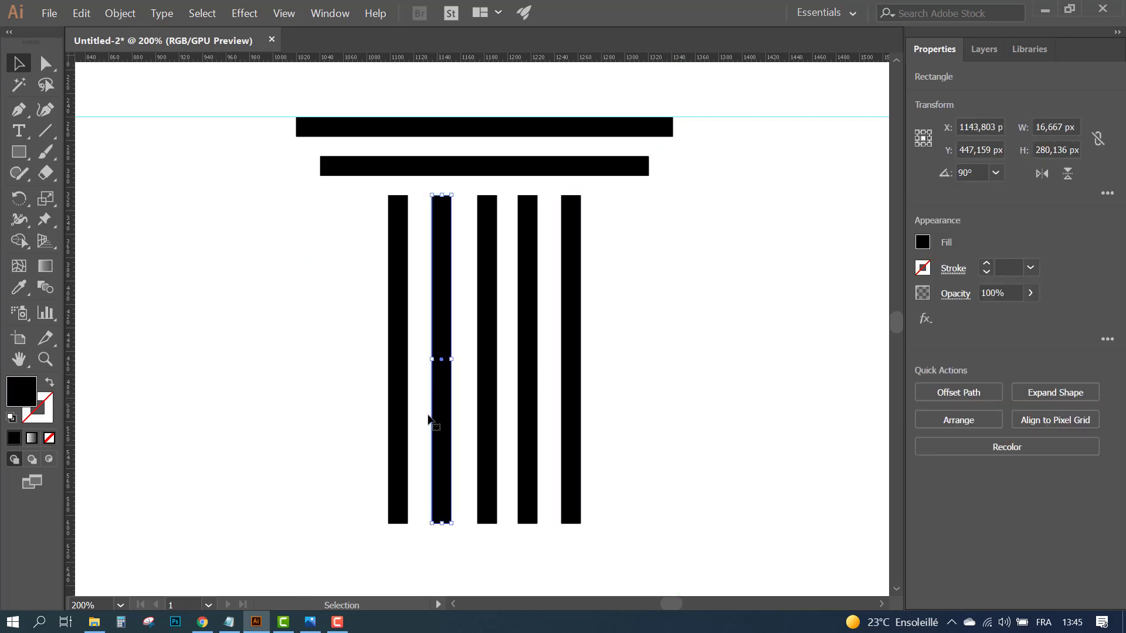
mouse_move(428, 540)
mouse_down()
mouse_move(377, 519)
mouse_move(433, 329)
mouse_up()
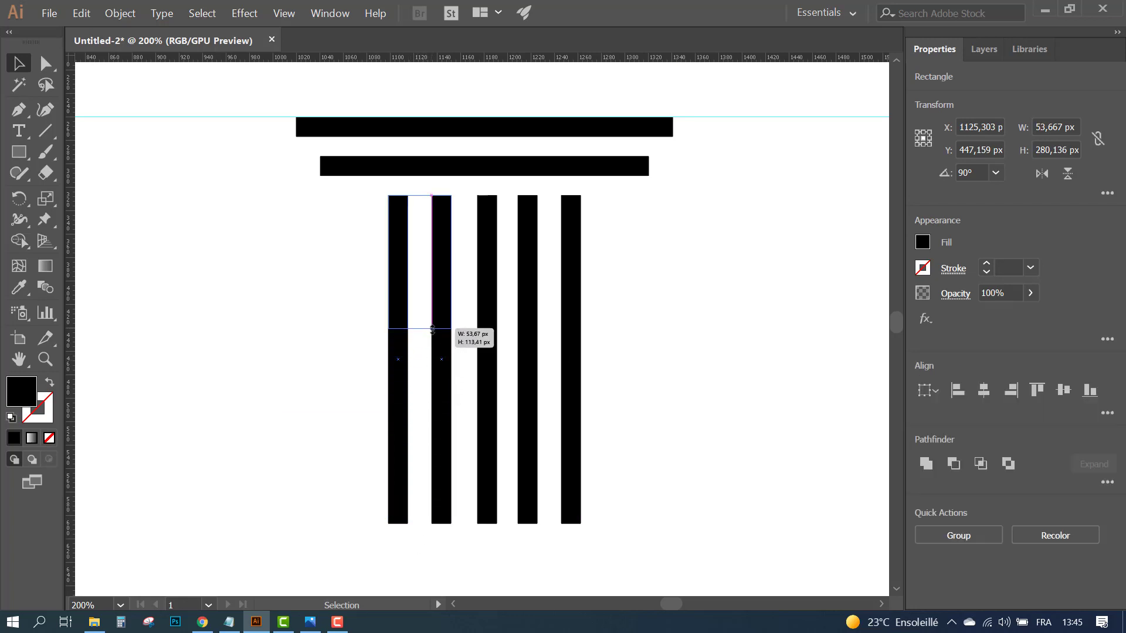
drag(441, 304, 443, 496)
click(295, 404)
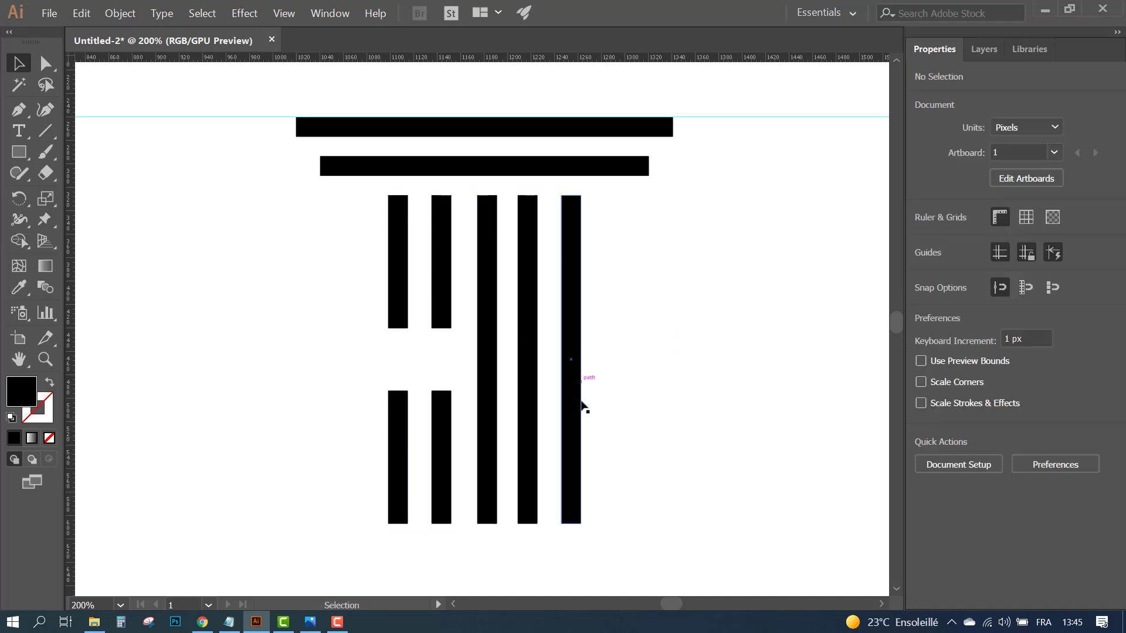
mouse_move(610, 469)
mouse_down()
mouse_move(531, 510)
mouse_move(549, 328)
mouse_move(575, 487)
mouse_up()
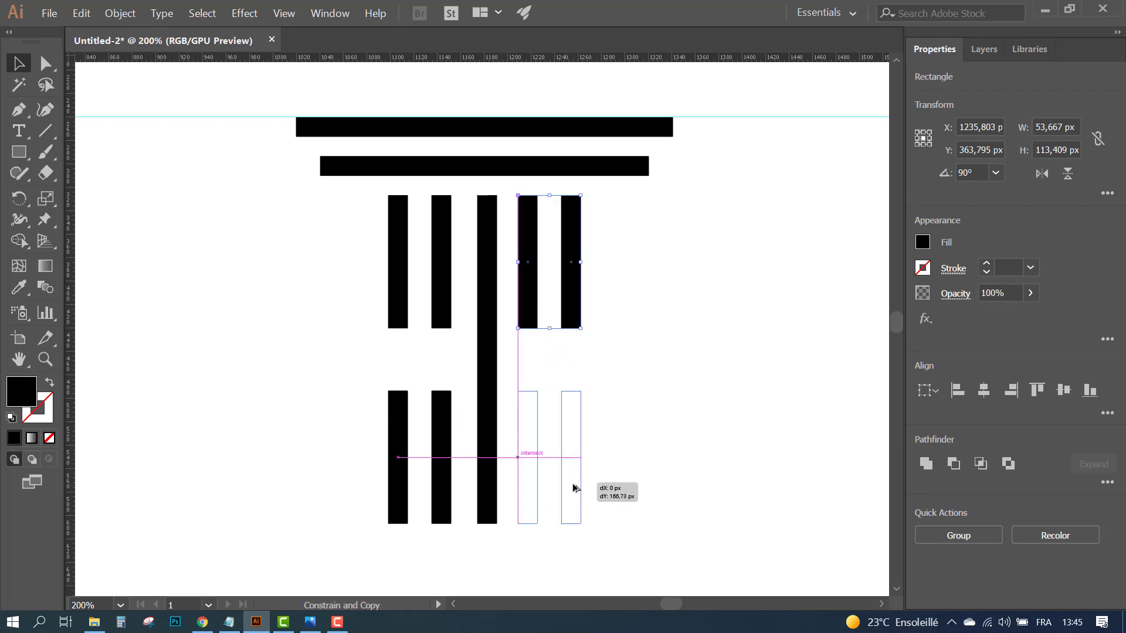
drag(573, 489, 573, 488)
click(655, 376)
- Stretch the four lower bars upward until they nearly meet the upper pieces
click(398, 410)
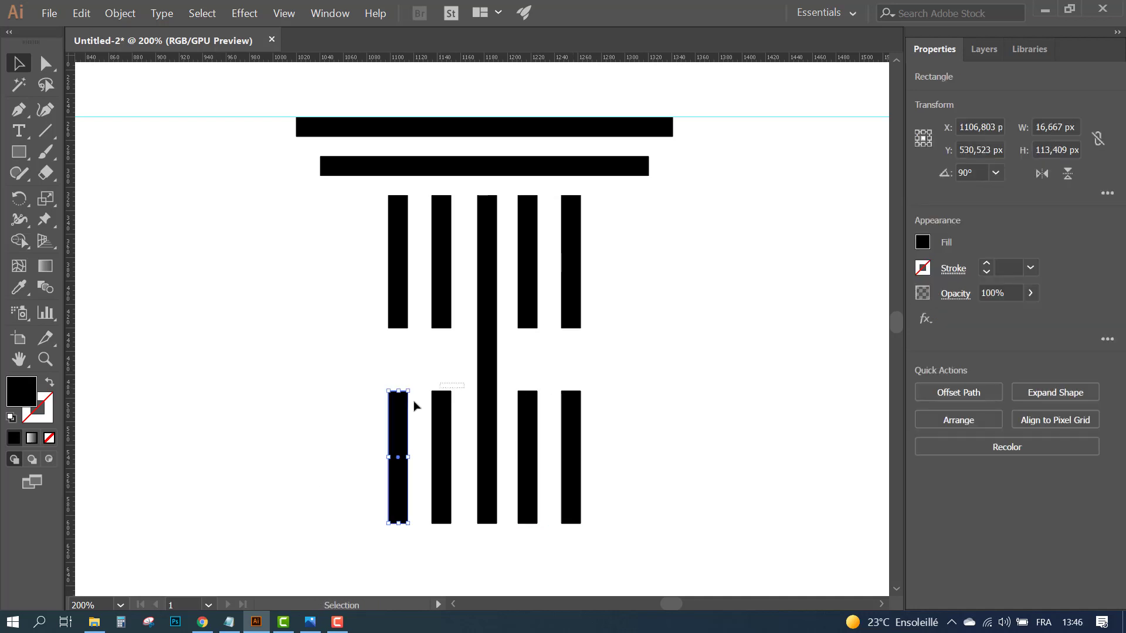
shift+click(440, 405)
drag(420, 390, 424, 339)
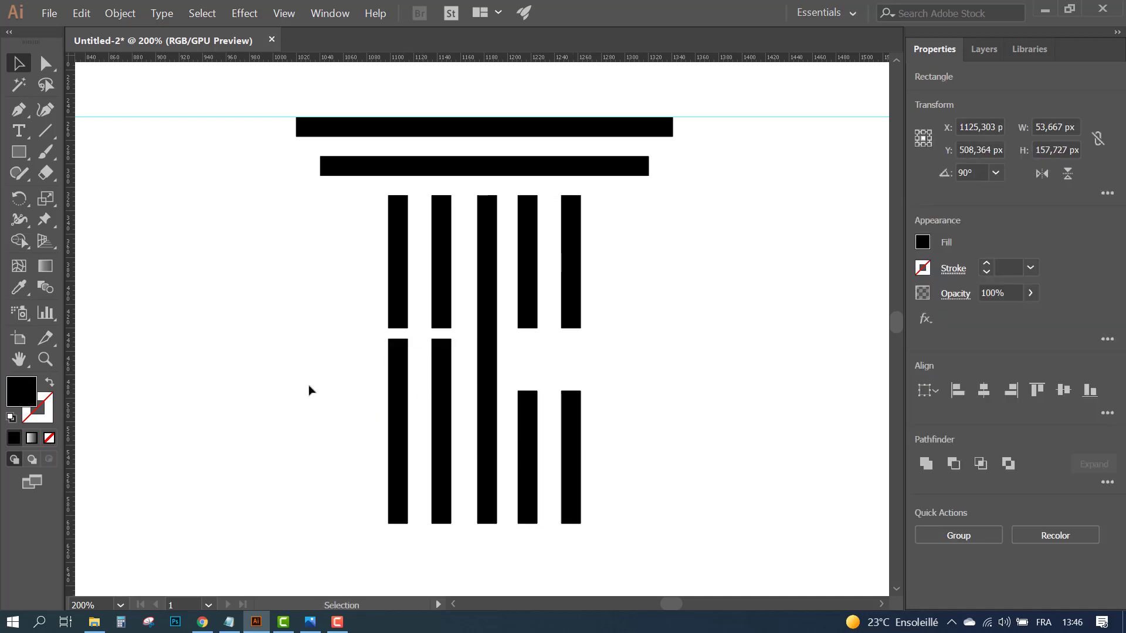
click(310, 390)
click(572, 442)
shift+click(528, 440)
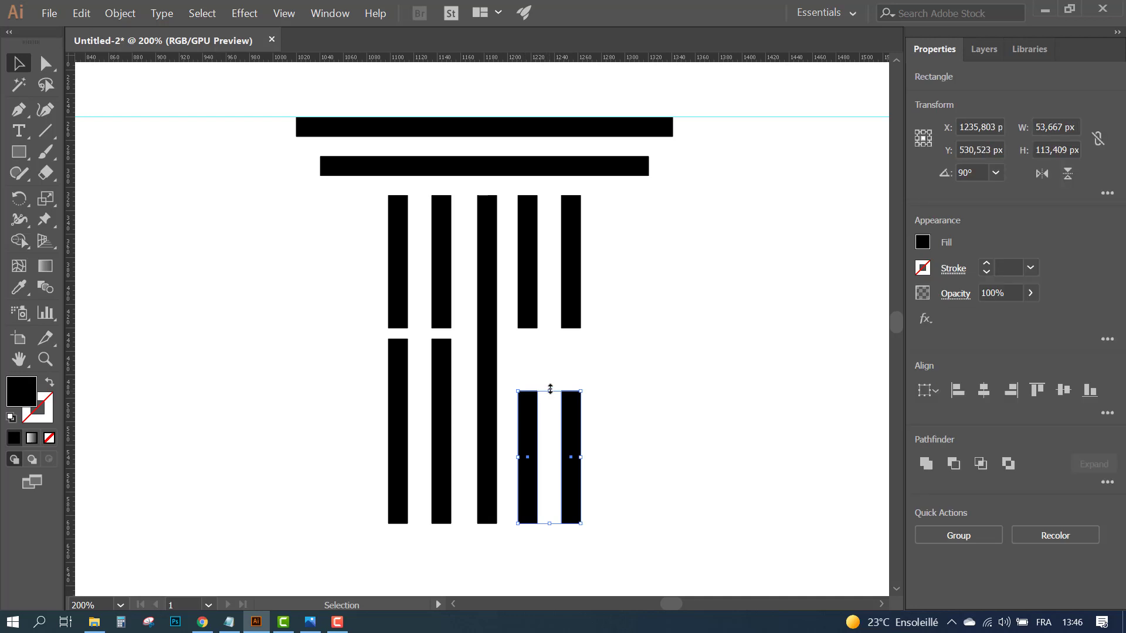
drag(549, 390, 549, 339)
click(675, 356)
- Copy the second horizontal bar lower down and shorten it to 53.667 px wide
click(585, 170)
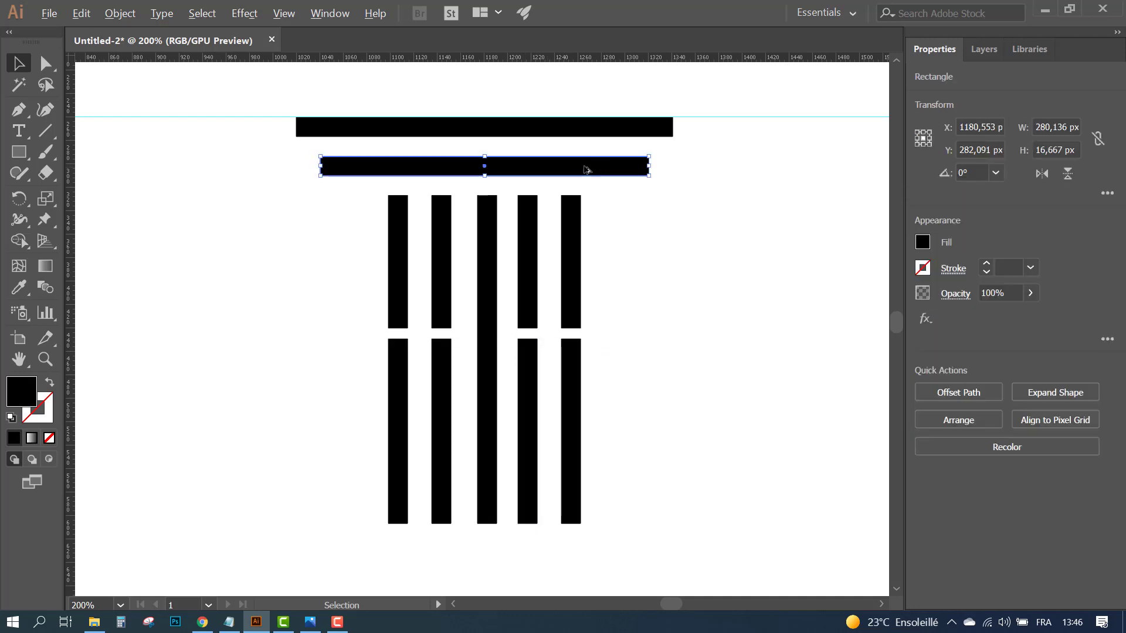
mouse_move(586, 170)
mouse_down()
mouse_move(586, 352)
mouse_move(619, 349)
mouse_move(466, 356)
mouse_move(581, 352)
mouse_up()
mouse_move(319, 349)
mouse_down()
mouse_move(332, 349)
mouse_move(321, 350)
mouse_up()
scroll(322, 352, up, 2)
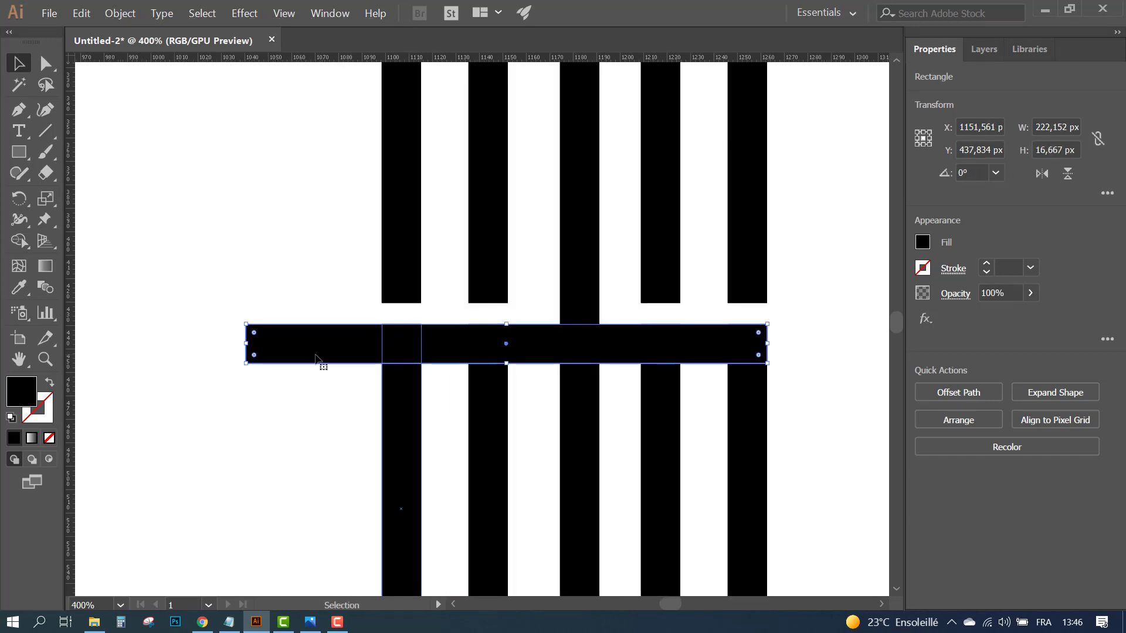
drag(246, 344, 641, 349)
scroll(661, 381, down, 2)
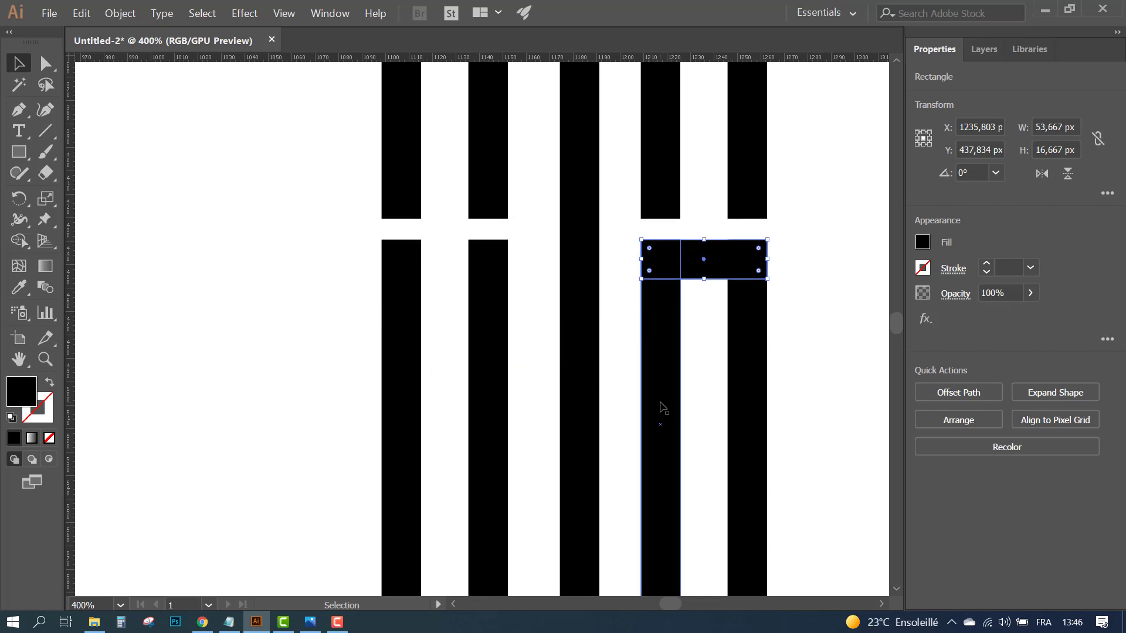
scroll(704, 235, down, 3)
- Copy the short bar as the B's middle and bottom bars and the H crossbar
mouse_move(721, 136)
mouse_down()
mouse_move(731, 427)
mouse_move(722, 464)
mouse_up()
click(842, 299)
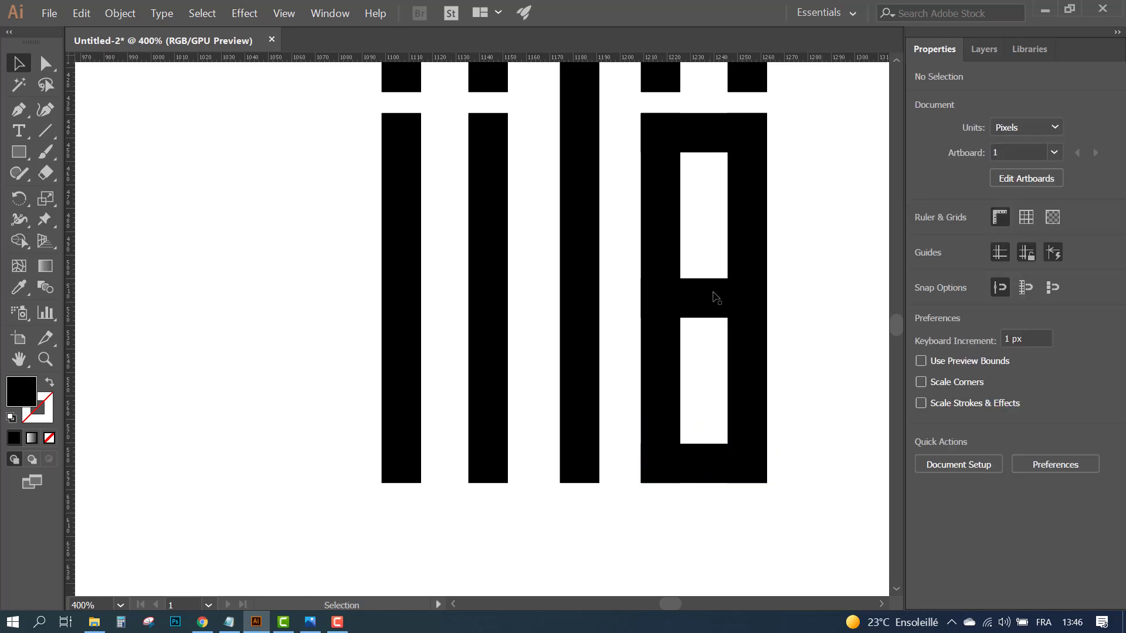
drag(716, 297, 457, 296)
click(289, 264)
scroll(528, 281, down, 1)
scroll(530, 285, down, 1)
scroll(537, 288, down, 1)
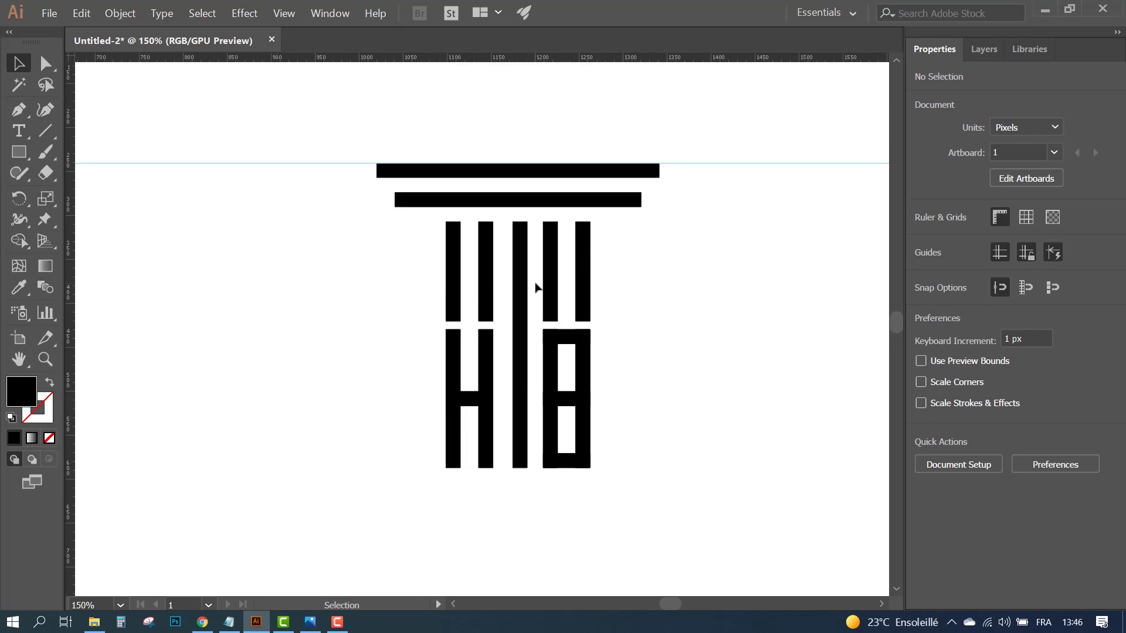
scroll(535, 287, down, 1)
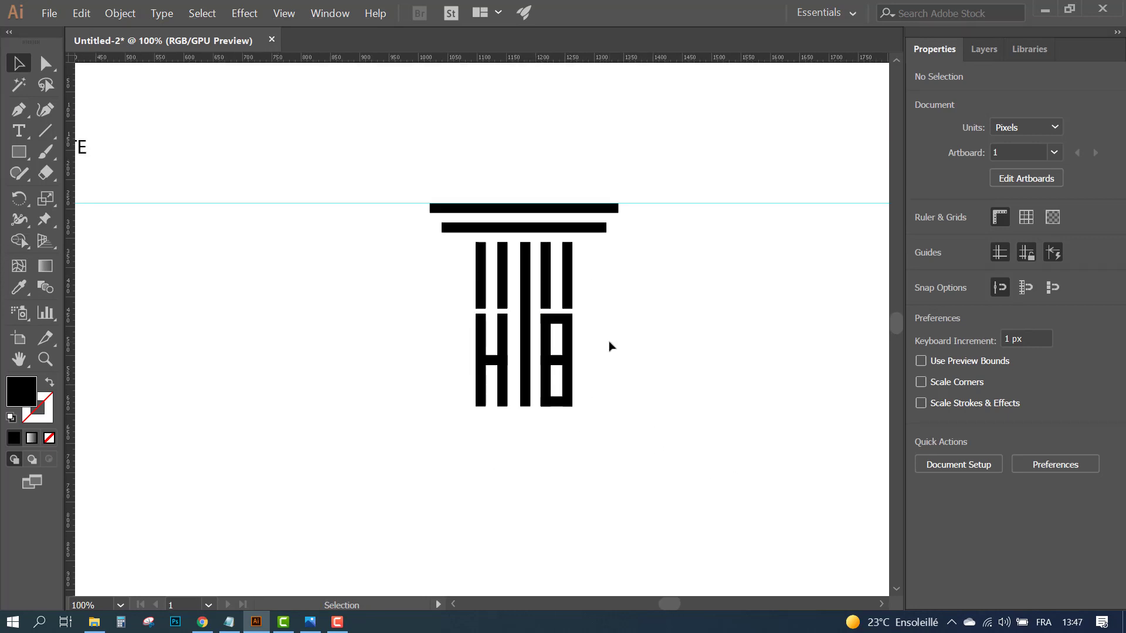
scroll(605, 265, up, 2)
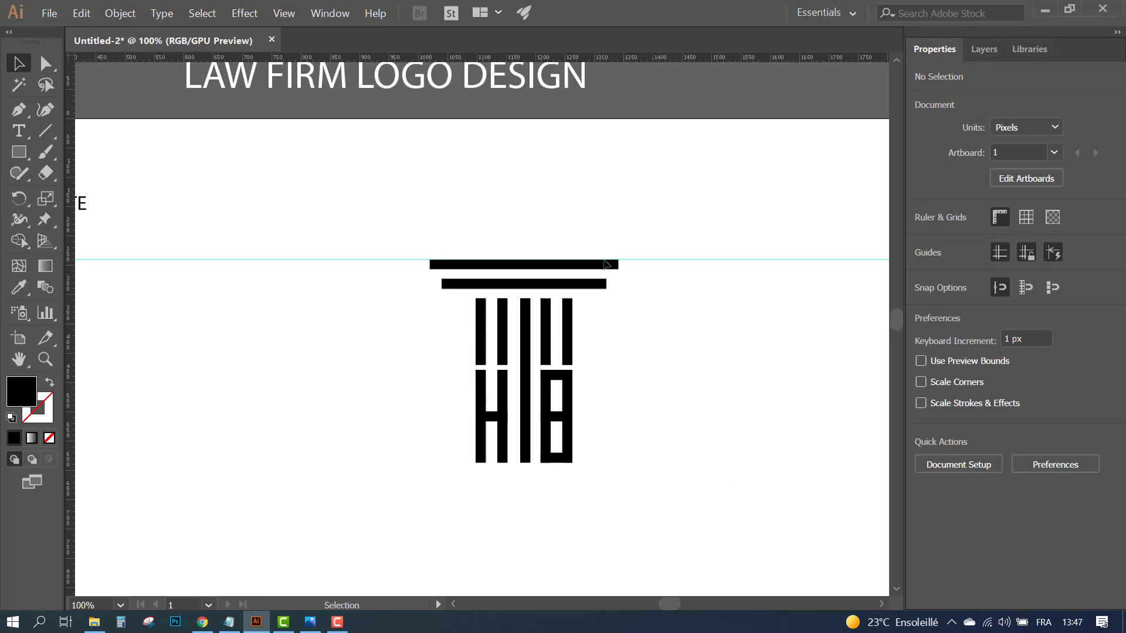
- Delete the horizontal guide and raise both top bars by 50 px
click(353, 259)
key(Delete)
mouse_move(612, 231)
mouse_down()
mouse_move(526, 288)
mouse_move(547, 239)
mouse_up()
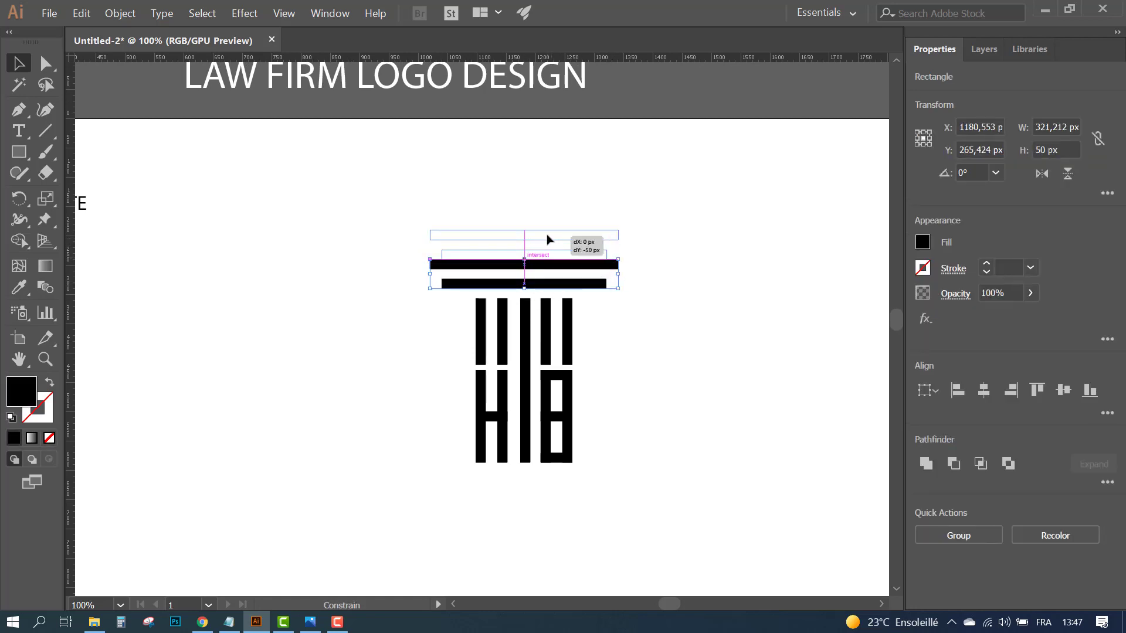
click(582, 302)
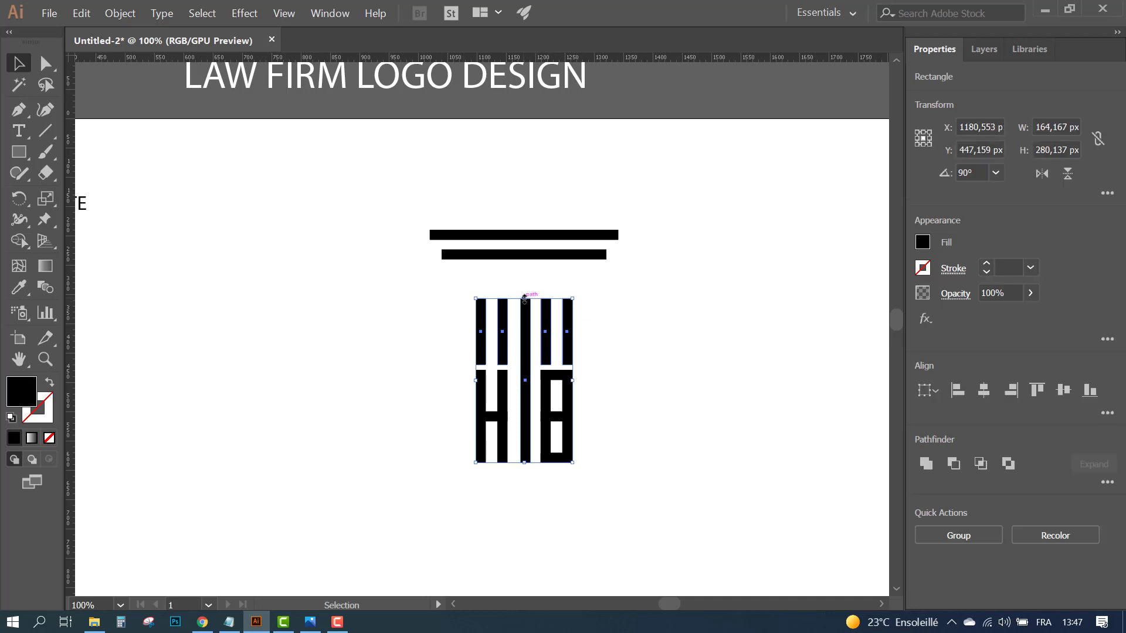
- Stretch the upper pillar pieces upward to about 132 px tall
click(621, 291)
drag(620, 291, 456, 336)
drag(525, 299, 594, 302)
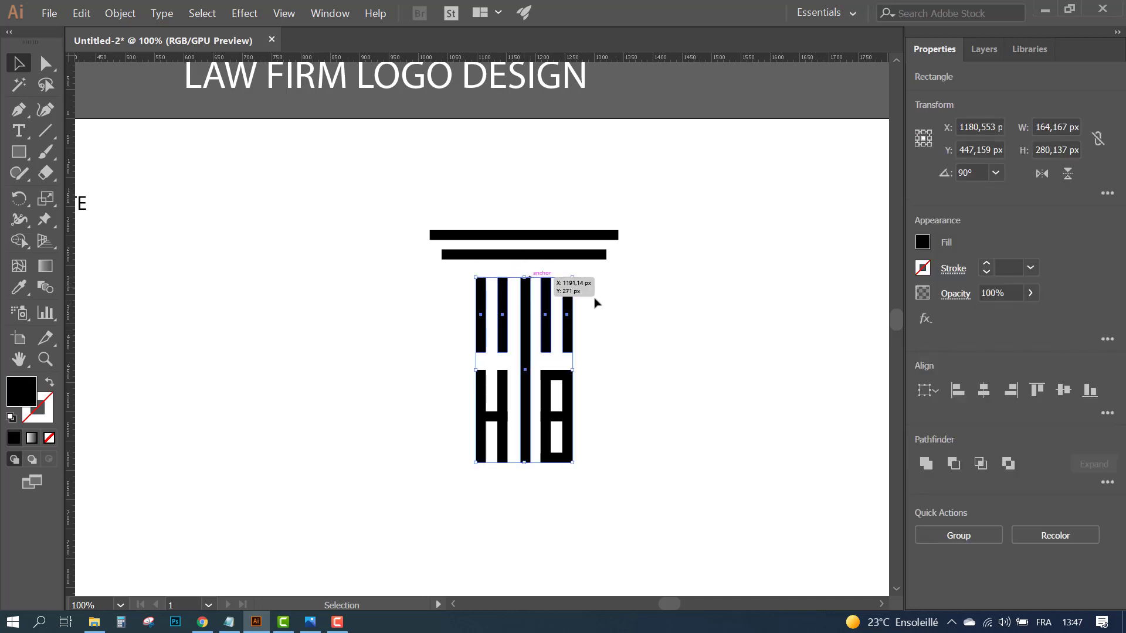
drag(542, 276, 542, 271)
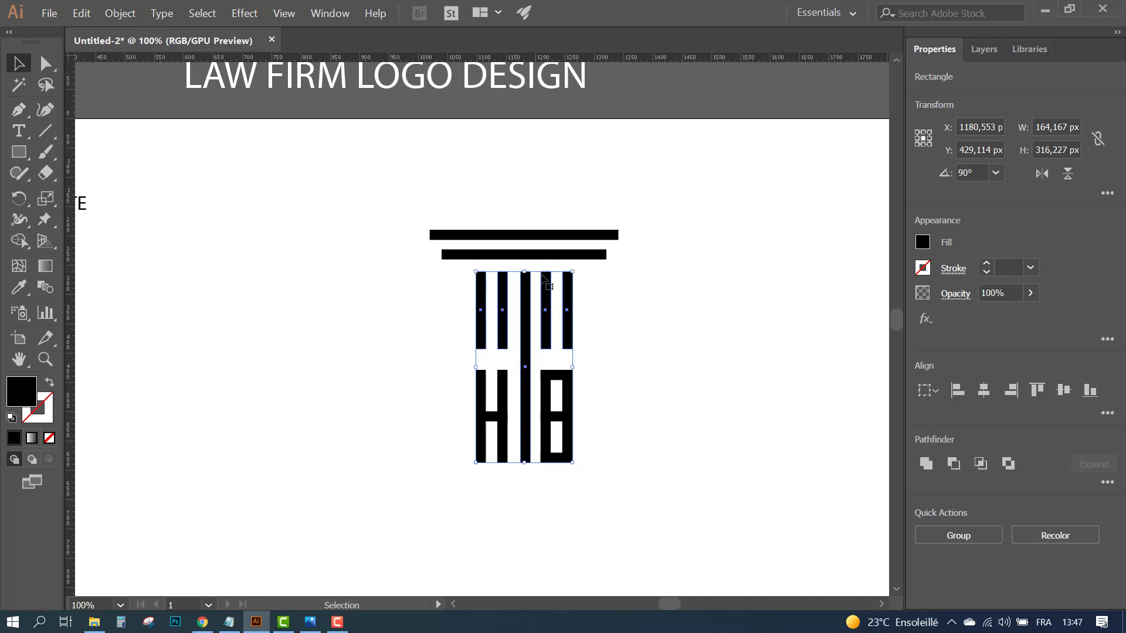
click(630, 301)
- Lengthen the right and left lower pillar bars downward to even the gaps
drag(544, 348, 545, 347)
drag(557, 348, 556, 364)
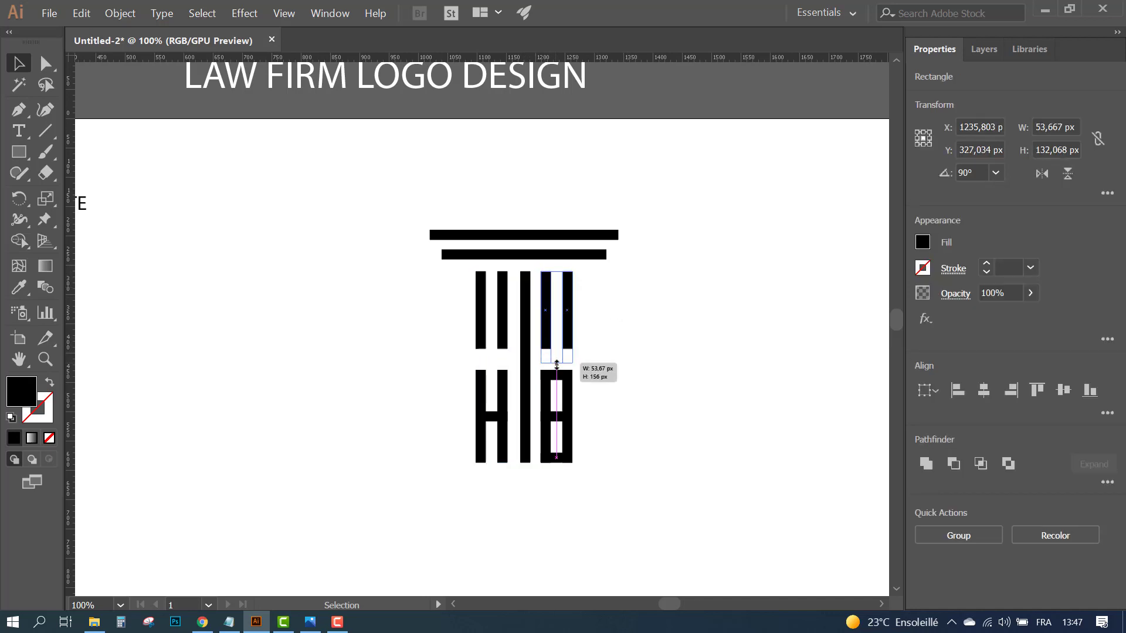
click(598, 354)
mouse_move(444, 334)
mouse_down()
mouse_move(510, 353)
mouse_move(492, 363)
mouse_up()
click(403, 347)
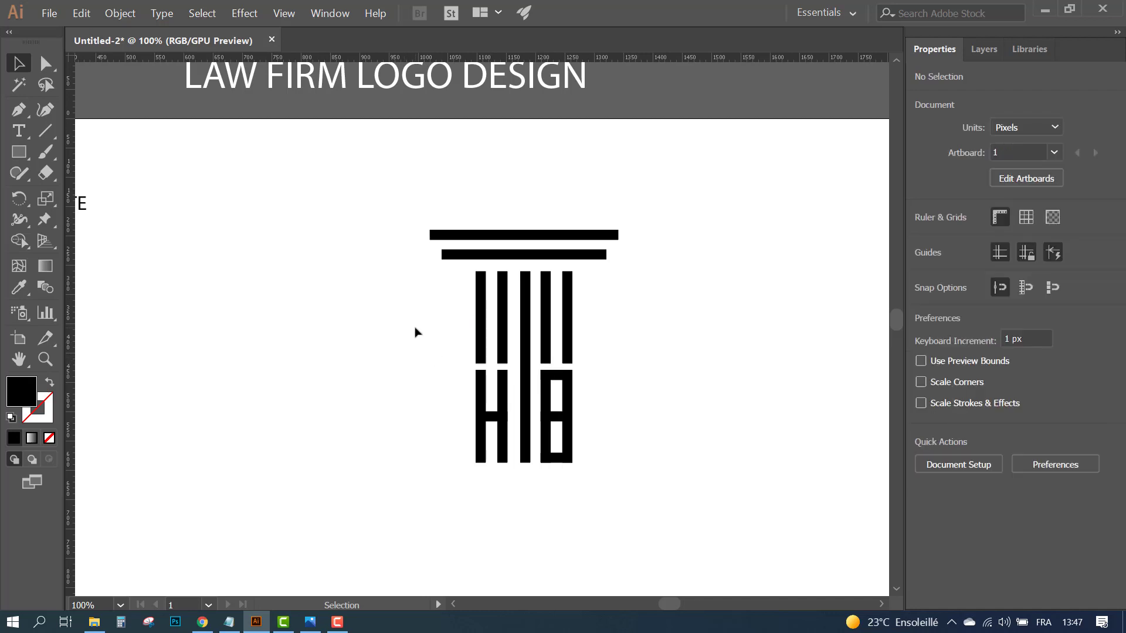
click(538, 256)
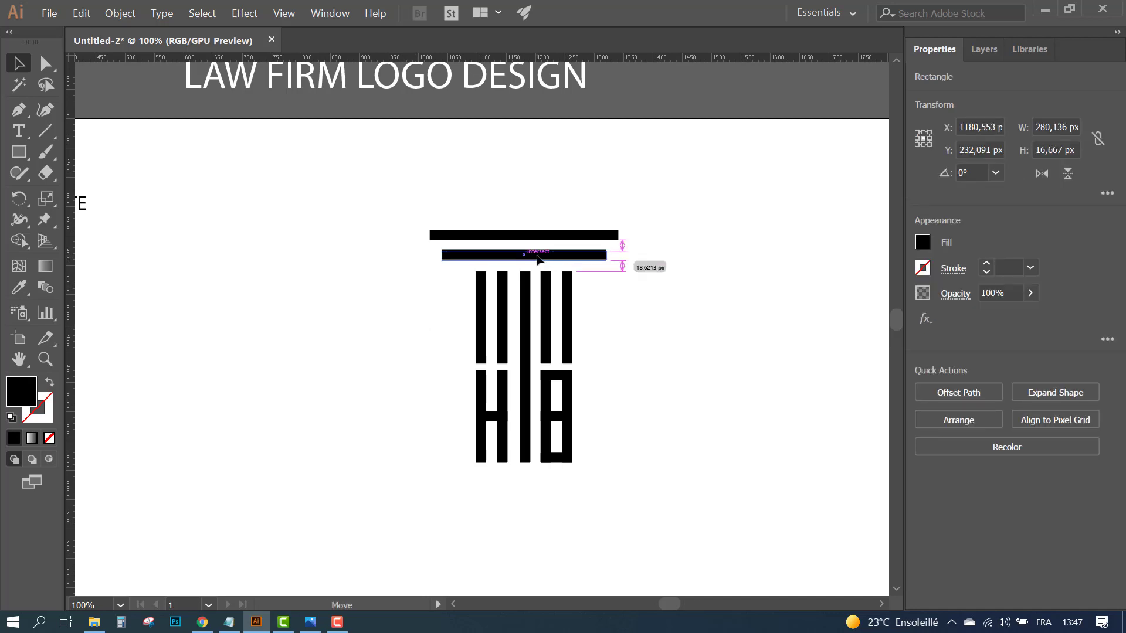
click(676, 276)
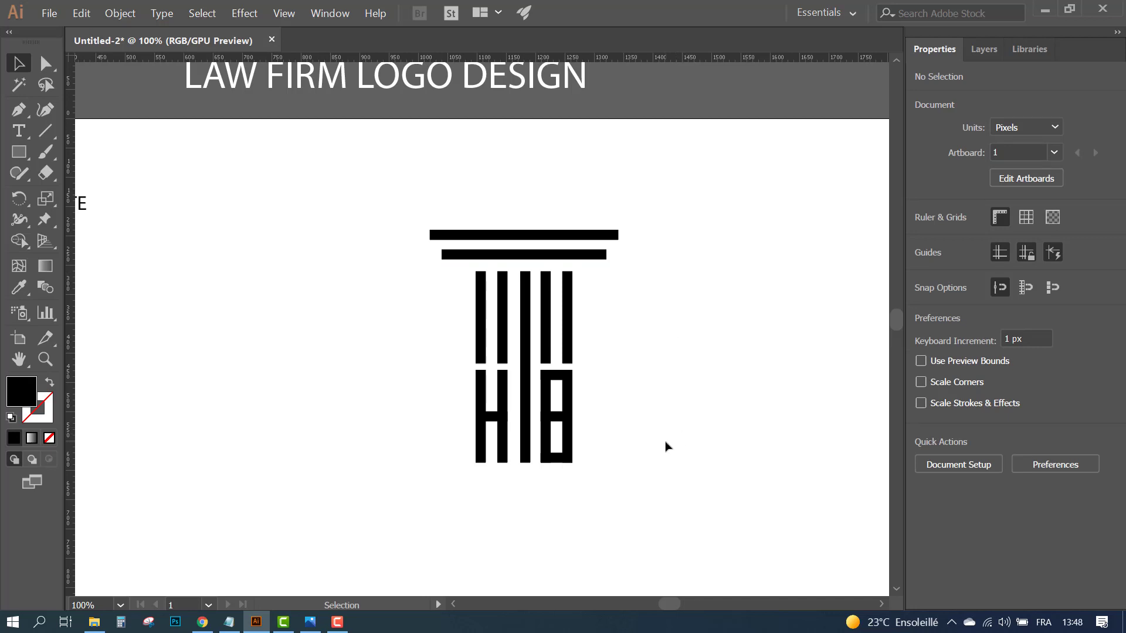
- Group all pillar pieces into one object about 321 × 397 px and move it lower
scroll(665, 446, up, 1)
scroll(666, 446, down, 3)
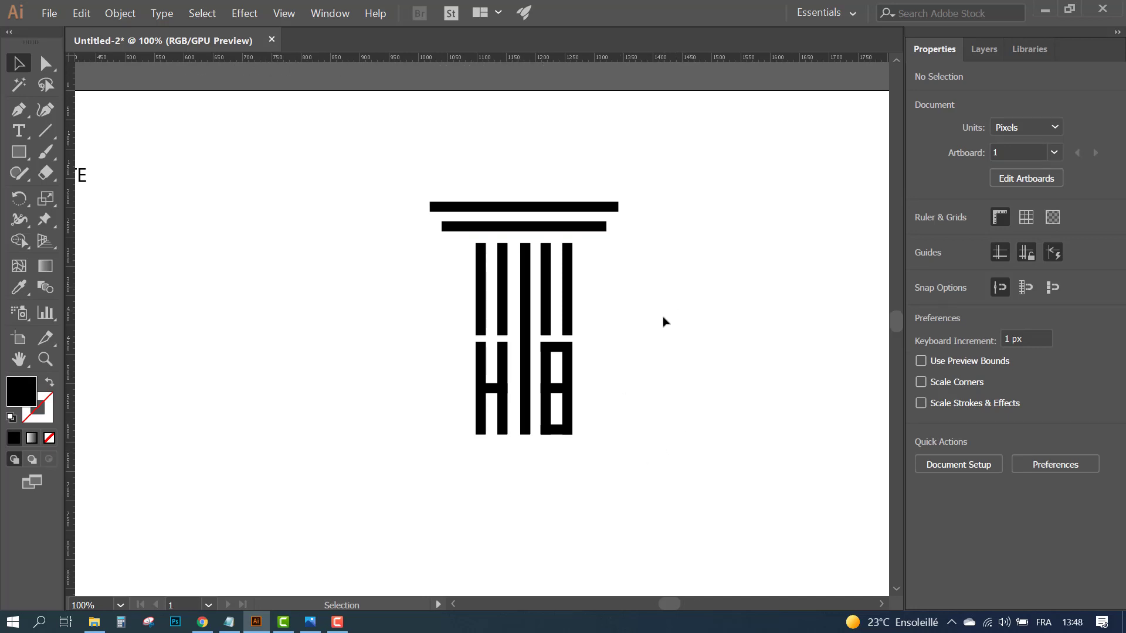
mouse_move(667, 185)
mouse_down()
mouse_move(382, 407)
mouse_move(381, 434)
mouse_up()
key(ctrl+minus)
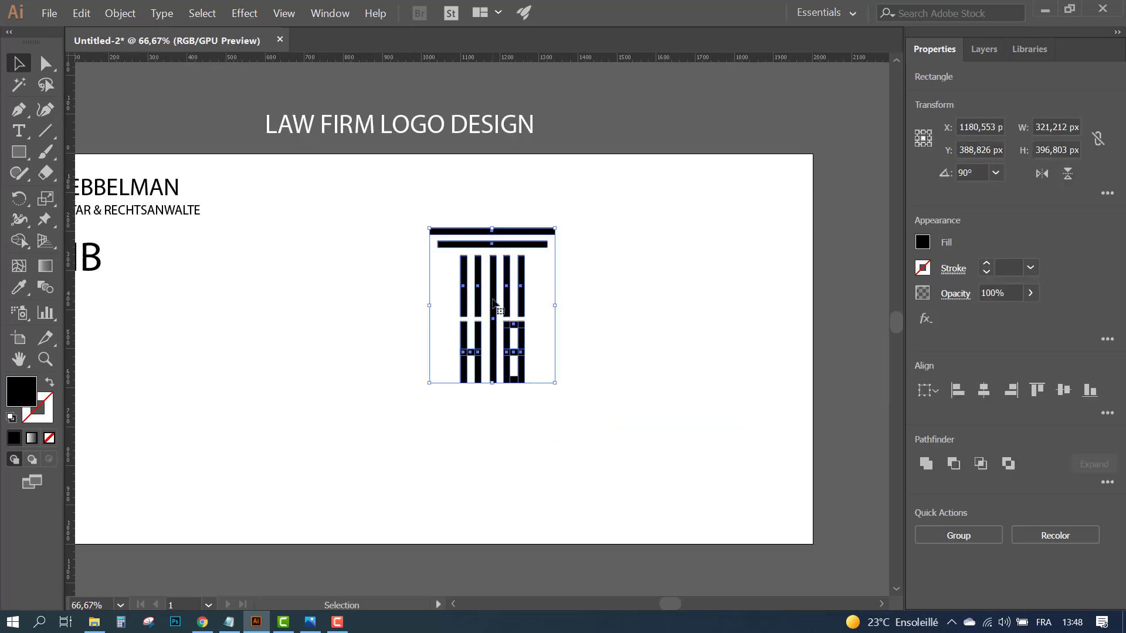
drag(492, 302, 491, 356)
click(663, 359)
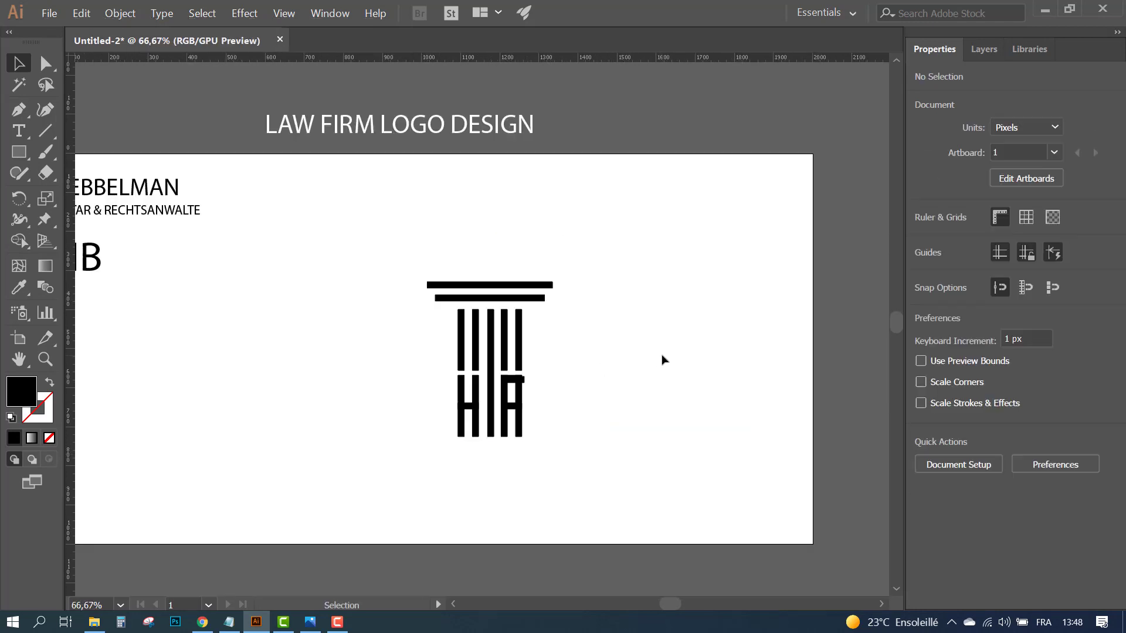
key(ctrl+z)
drag(620, 208, 332, 398)
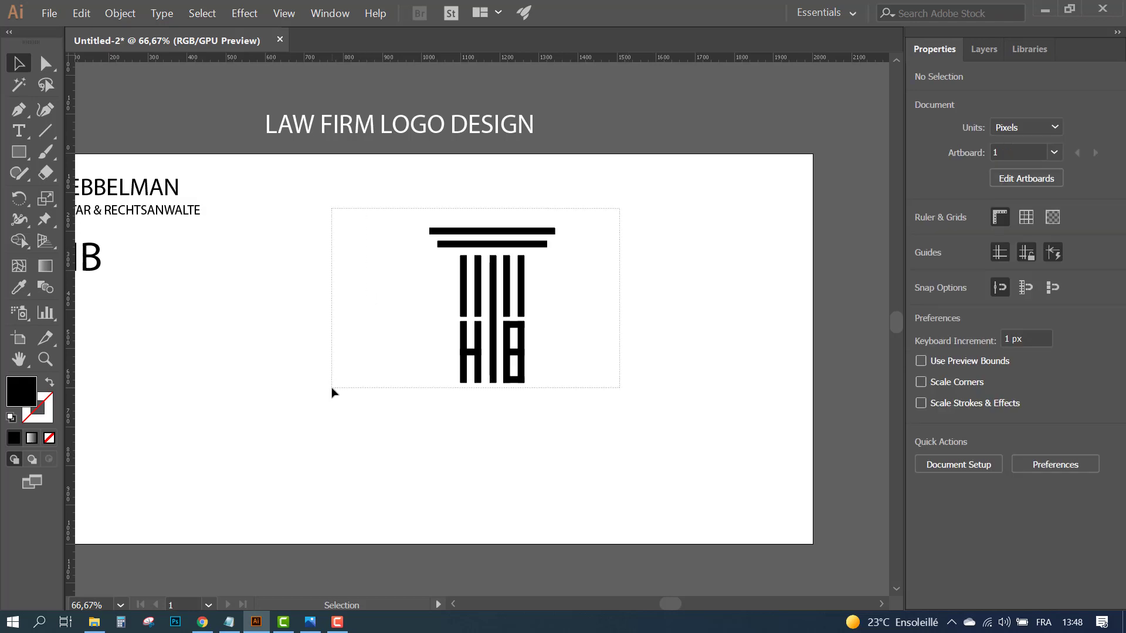
right_click(503, 342)
click(549, 434)
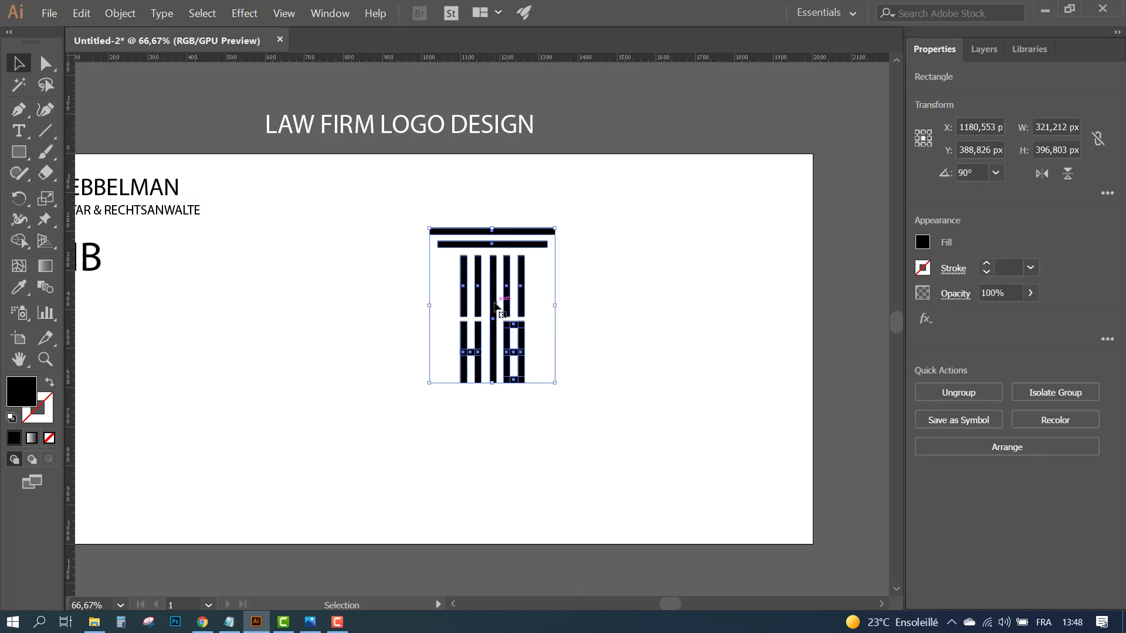
drag(500, 301, 499, 360)
click(648, 387)
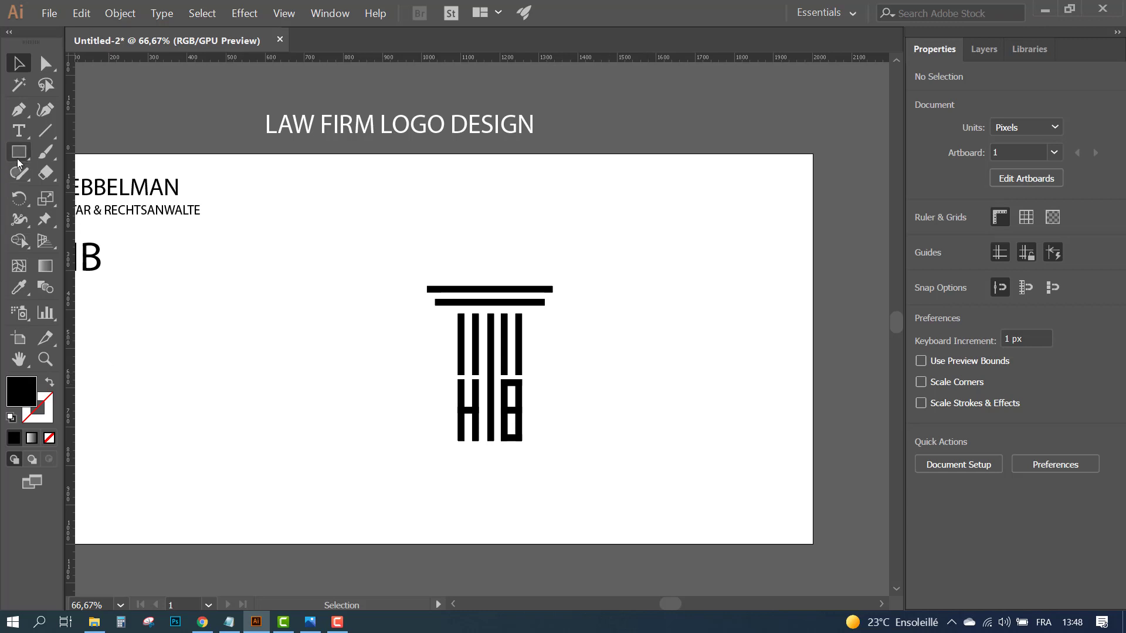
- Draw a large circle over the logo filled with light pink #ead6d6
drag(18, 163, 65, 192)
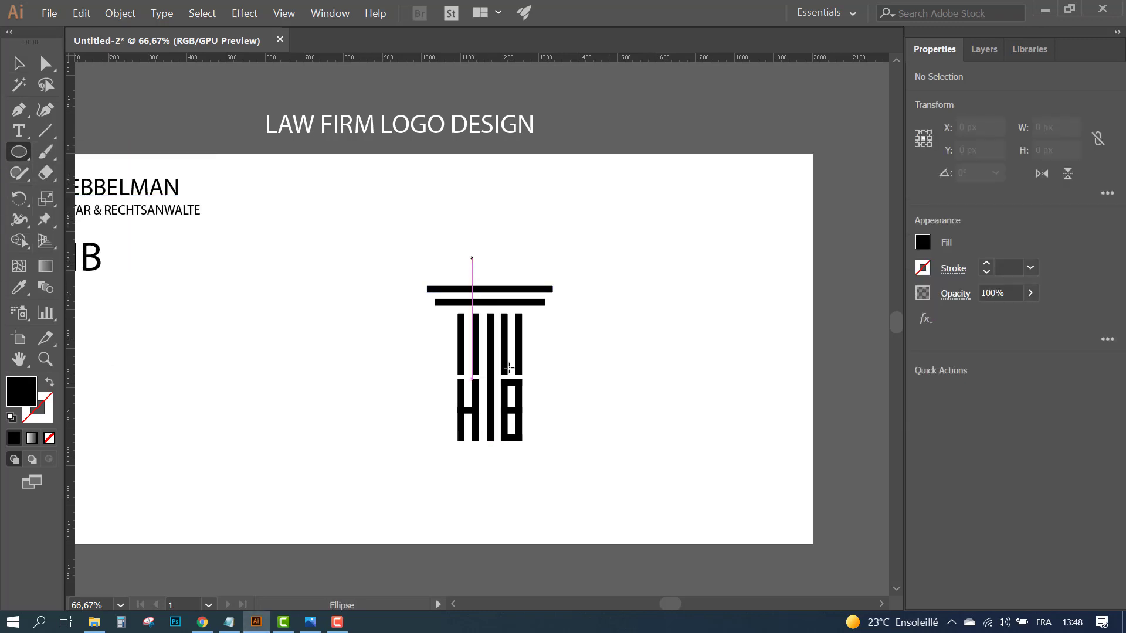
drag(410, 228, 609, 463)
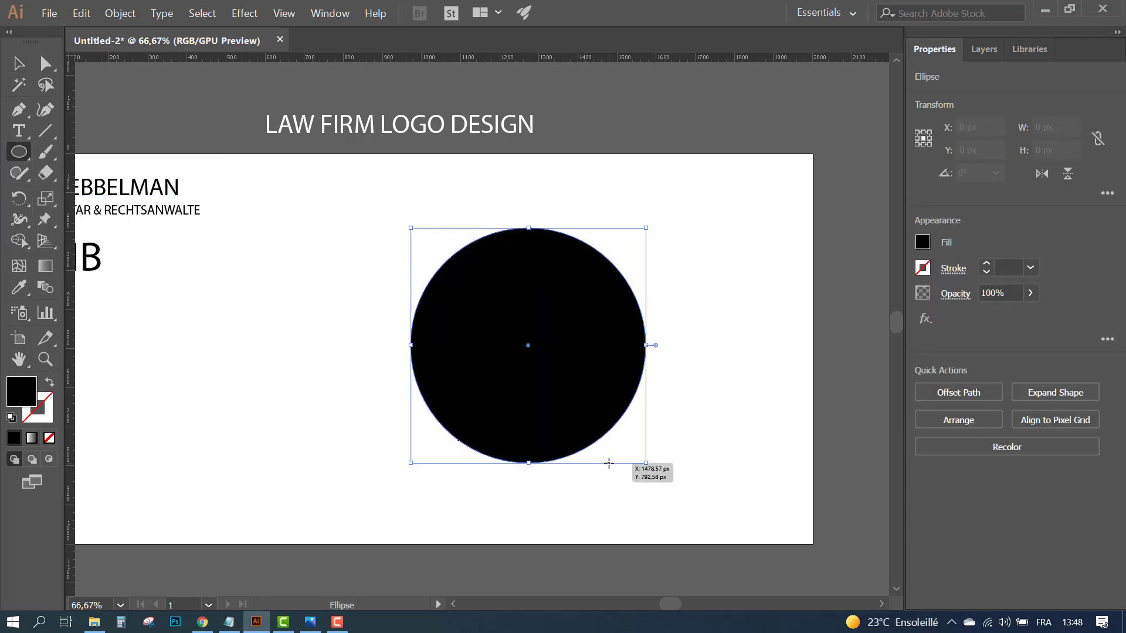
double_click(21, 391)
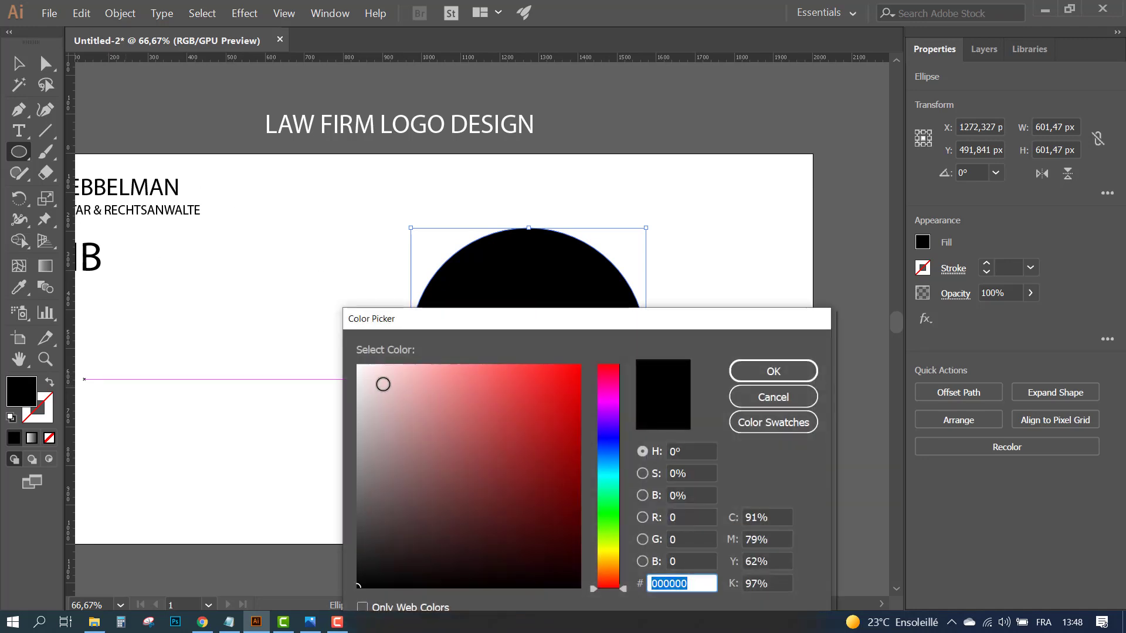
text(ead6d6)
key(Return)
- Send the pink circle to the back and centre it behind the pillar
right_click(525, 344)
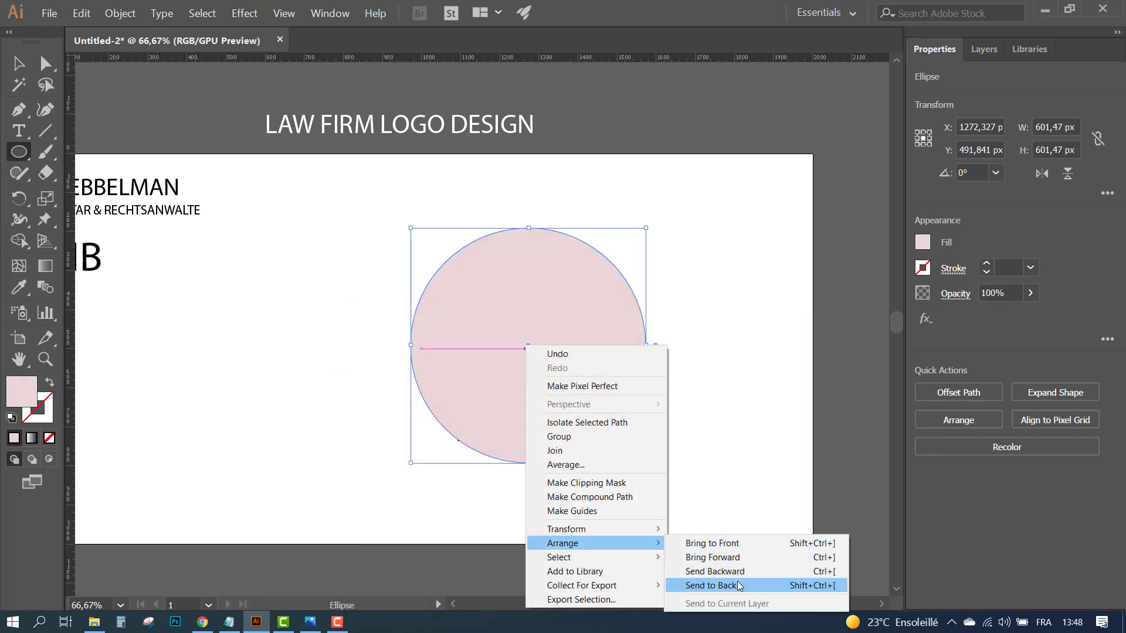
click(738, 586)
key(v)
mouse_move(604, 338)
mouse_down()
mouse_move(565, 340)
mouse_move(549, 377)
mouse_up()
click(638, 206)
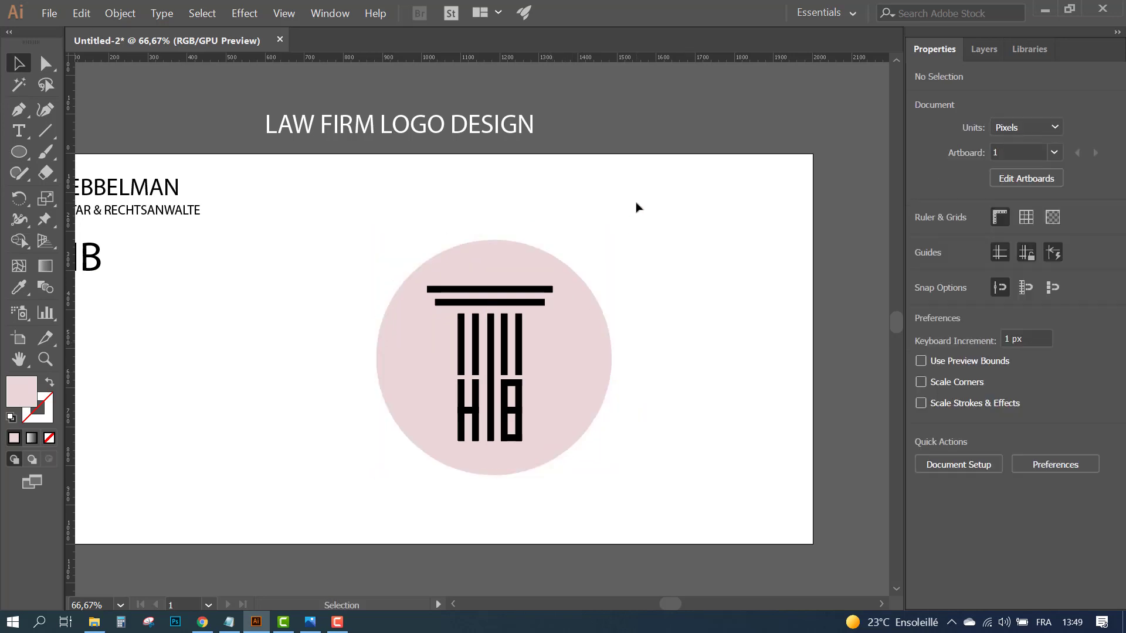
- Turn the circle's edge into a type path and replace the placeholder with HEBBELMAN
click(493, 374)
drag(19, 130, 69, 178)
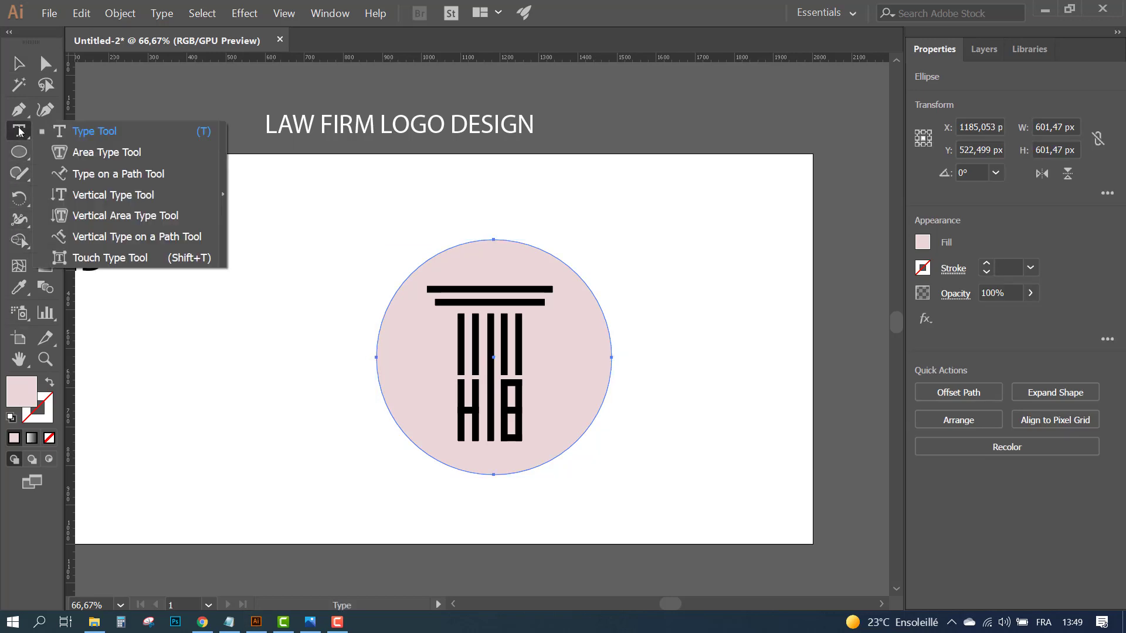
click(378, 344)
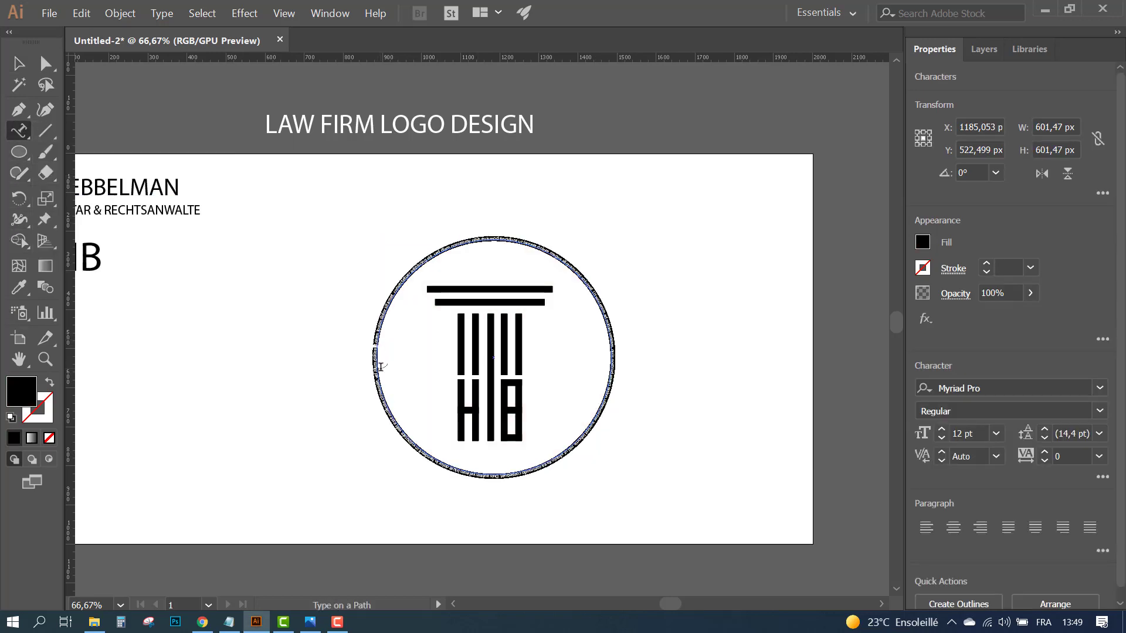
key(BackSpace)
text(HEBBELMAN)
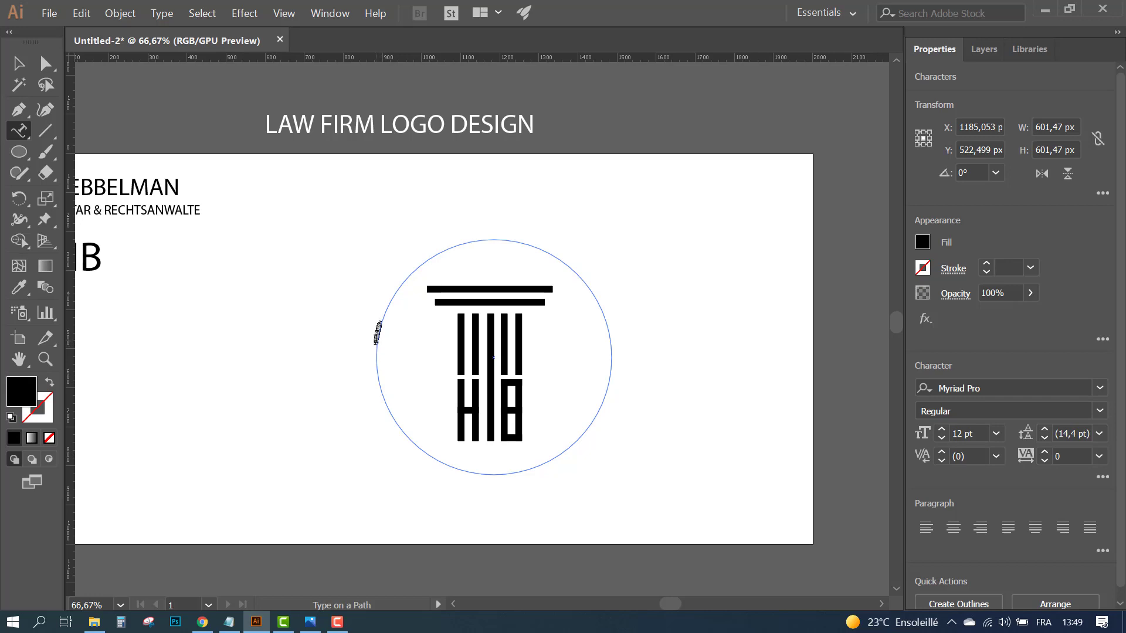
- Set the curved HEBBELMAN text to 104 pt with much wider letter spacing
click(941, 430)
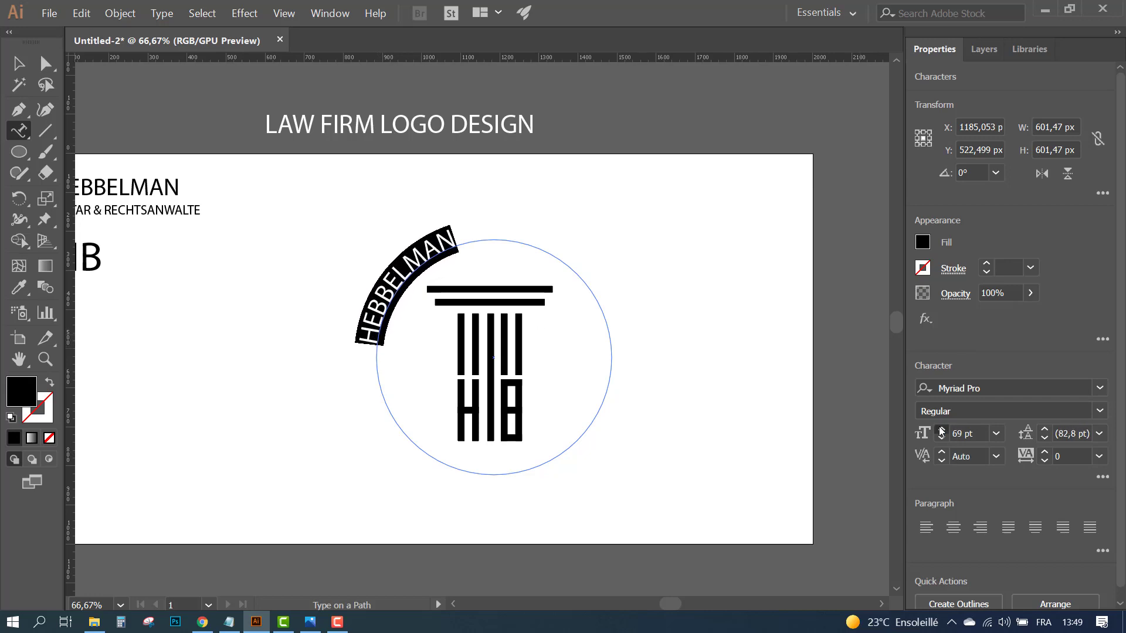
key(alt+Right)
key(alt+Right)
key(alt+Right)
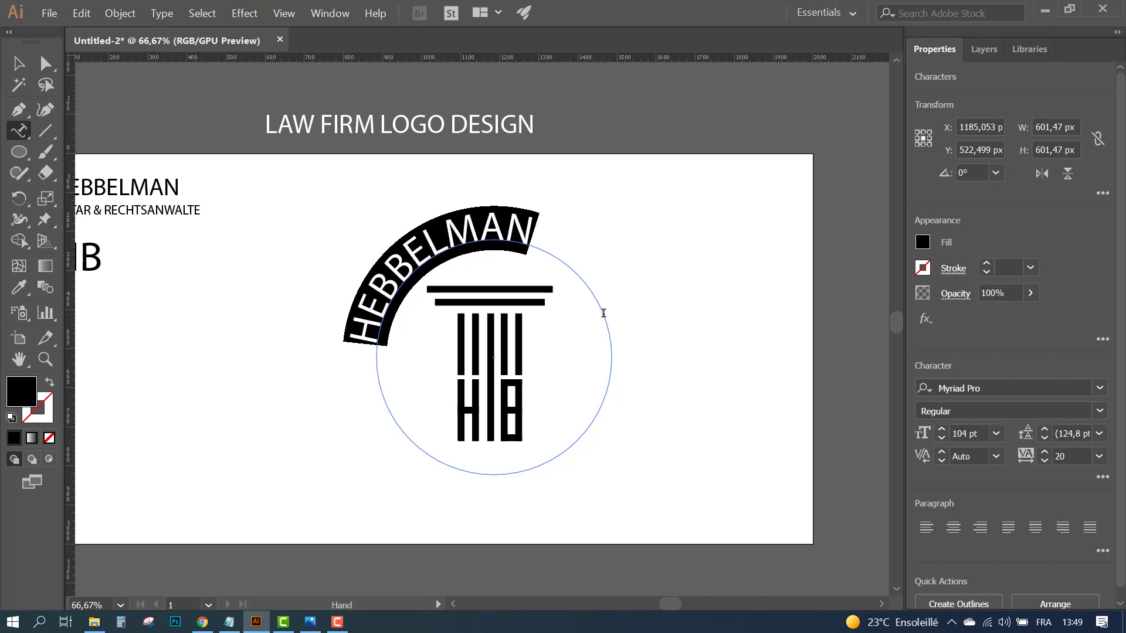
key(alt+Right)
key(alt+Right)
key(alt+Right)
key(alt+Right)
key(alt+Right)
key(alt+Right)
key(alt+Right)
key(alt+Right)
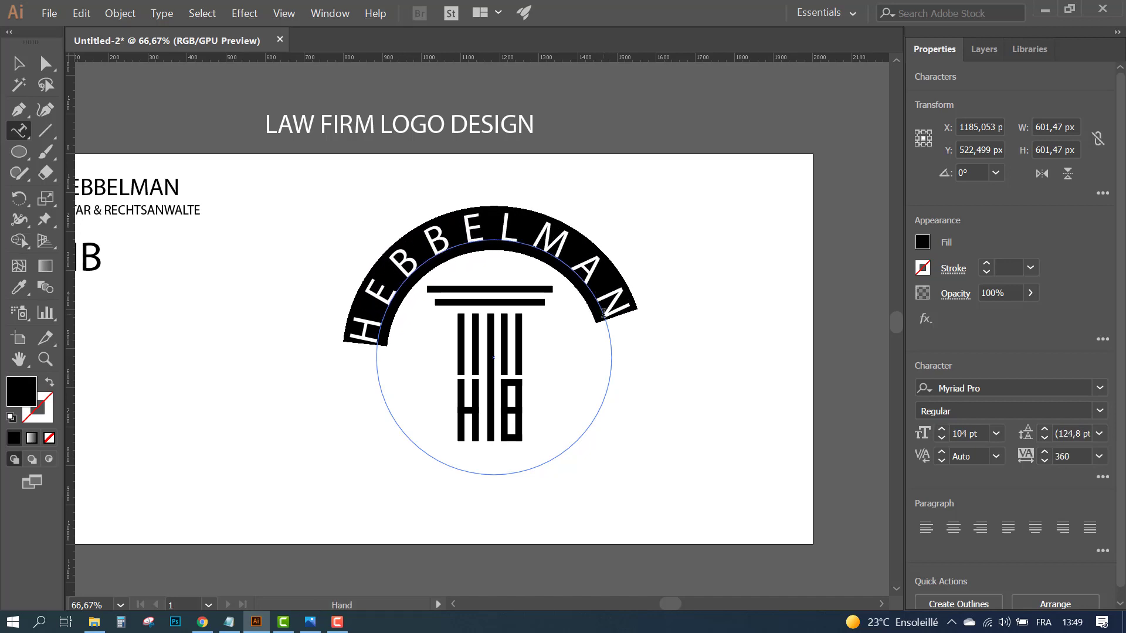
key(alt+Right)
key(alt+Right)
key(alt+Right)
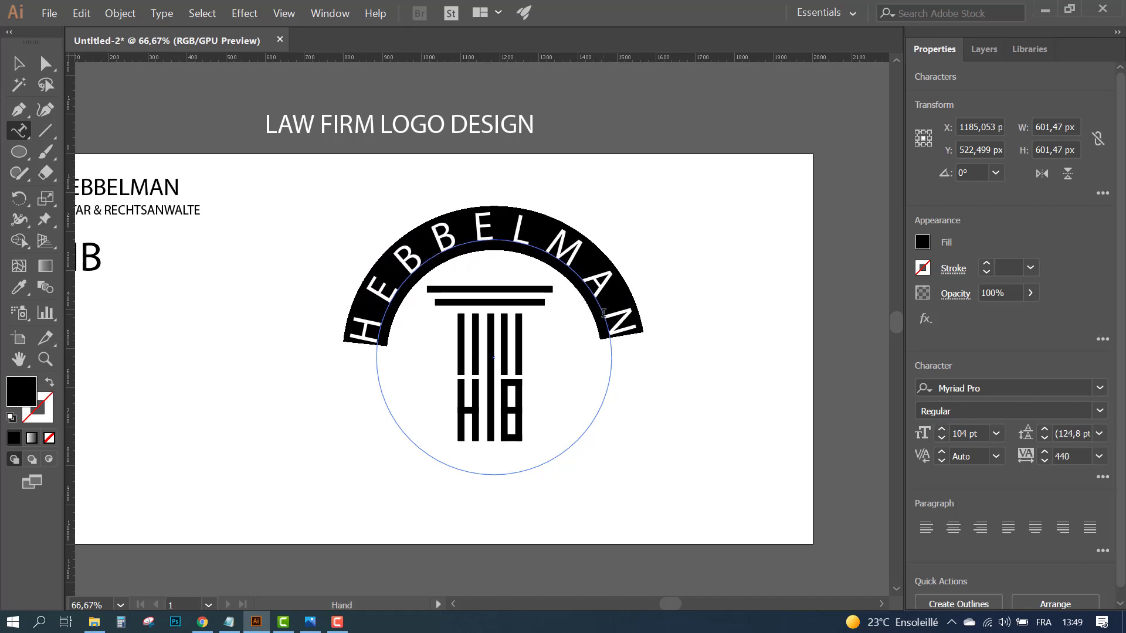
key(alt+Right)
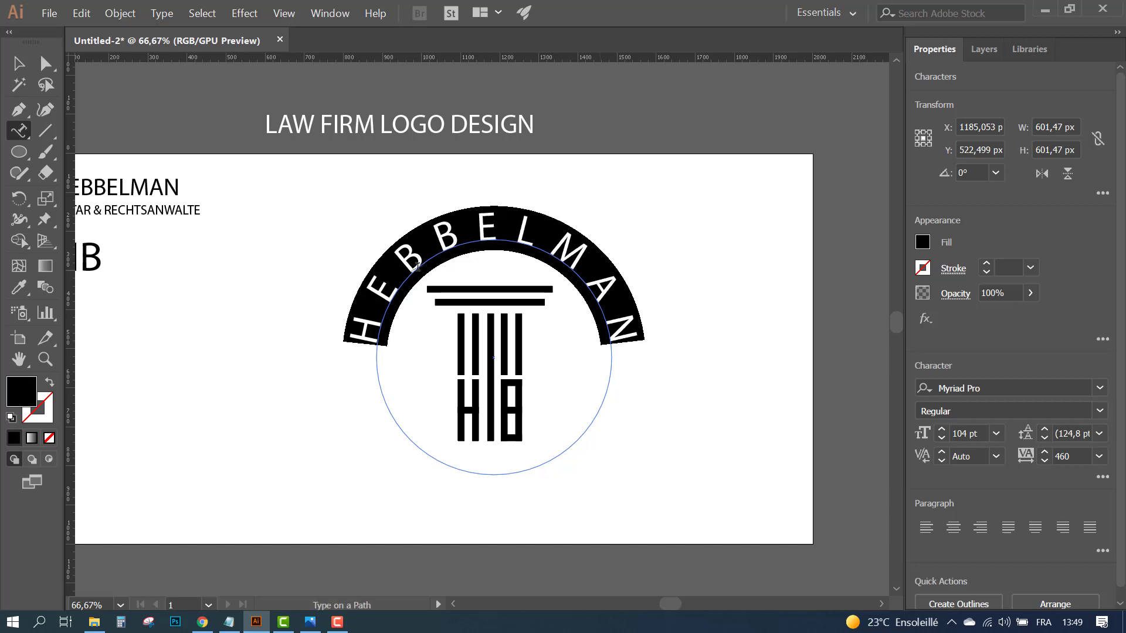
key(Escape)
click(304, 386)
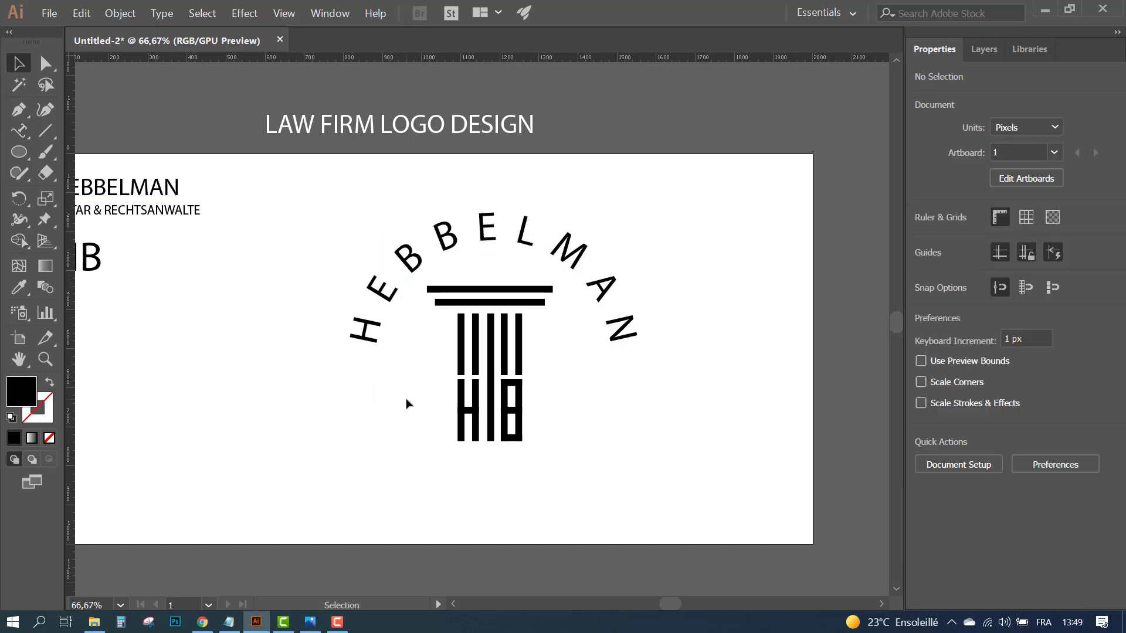
- Add and remove a horizontal guide, then drag a copy of NOTAR & RECHTSANWALTE toward the logo
drag(379, 60, 422, 341)
key(Delete)
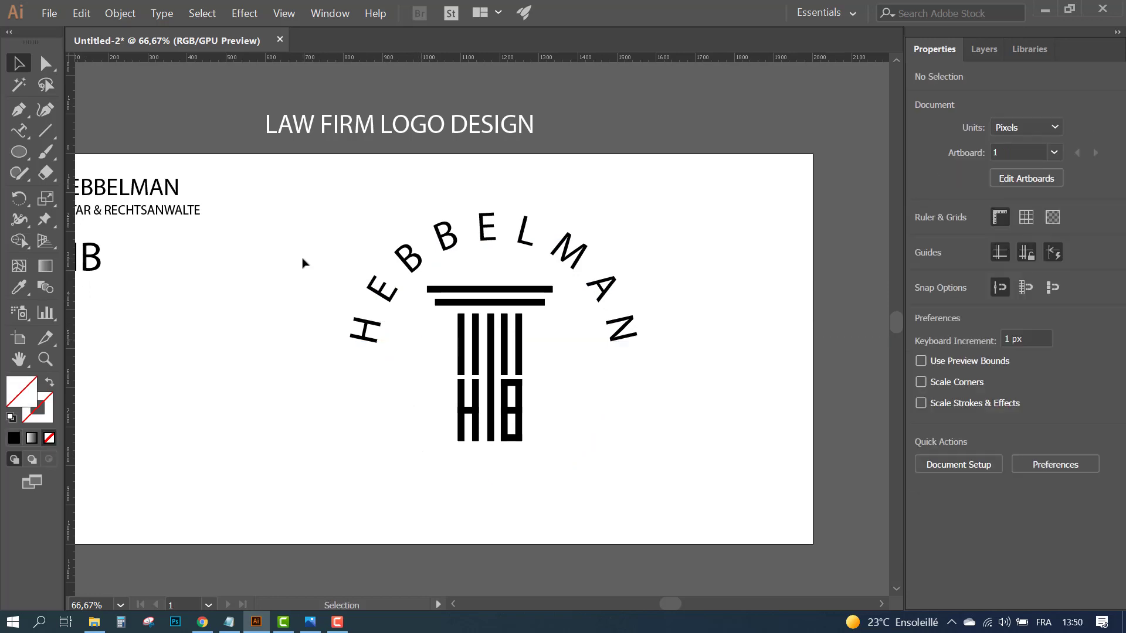
scroll(303, 263, down, 1)
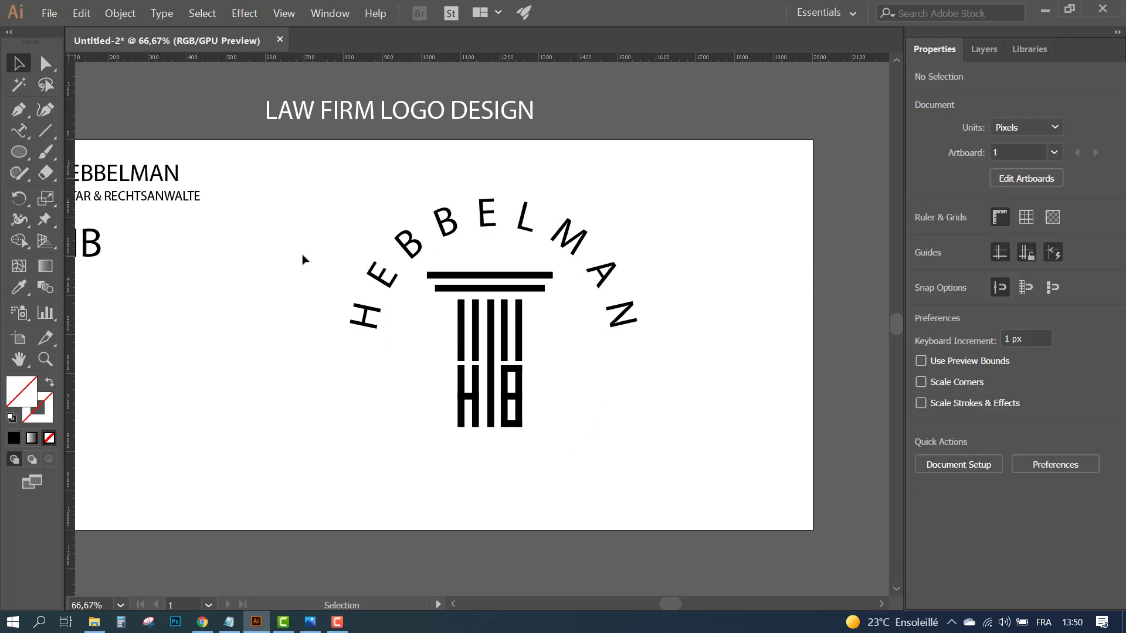
scroll(419, 285, down, 1)
drag(175, 221, 434, 409)
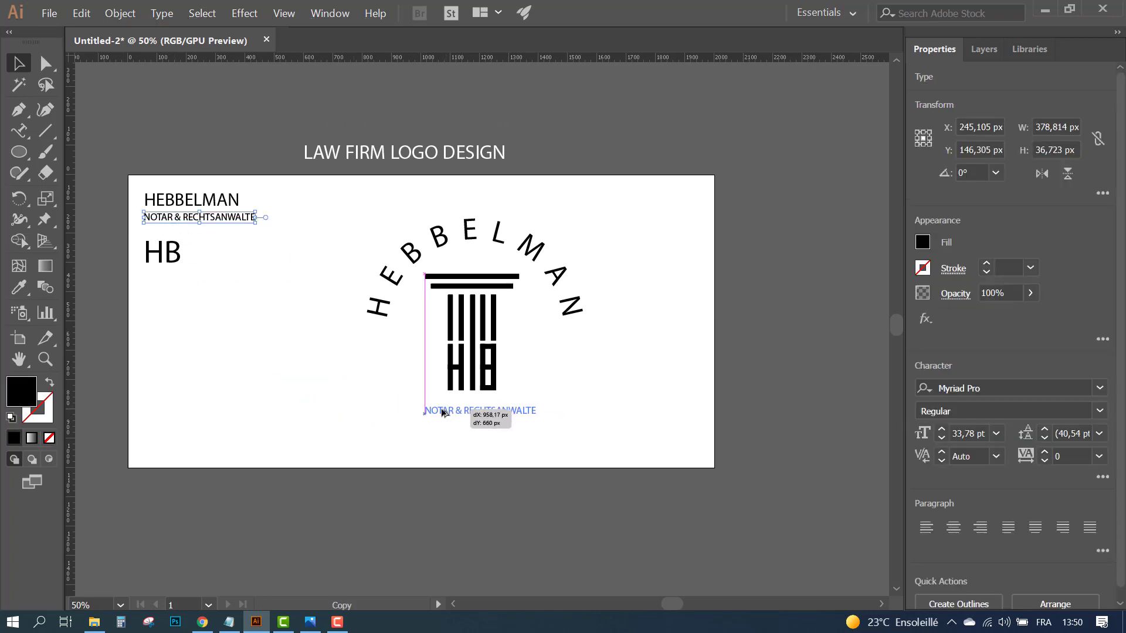
- Drop the tagline copy below the pillar and set its font to Bahnschrift
drag(434, 408, 439, 413)
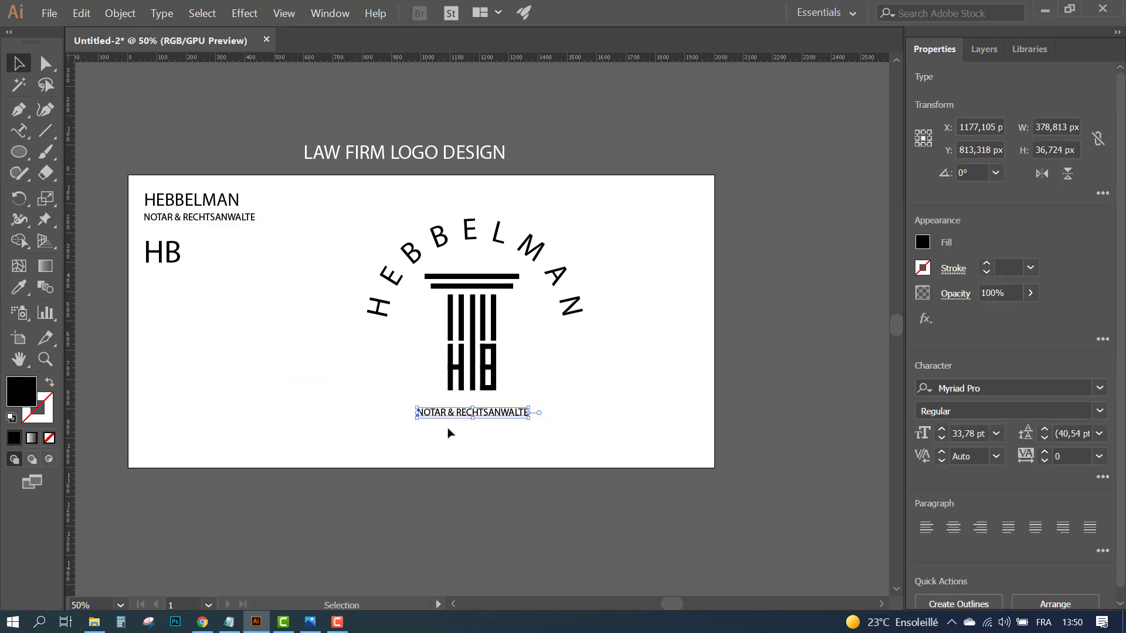
triple_click(490, 416)
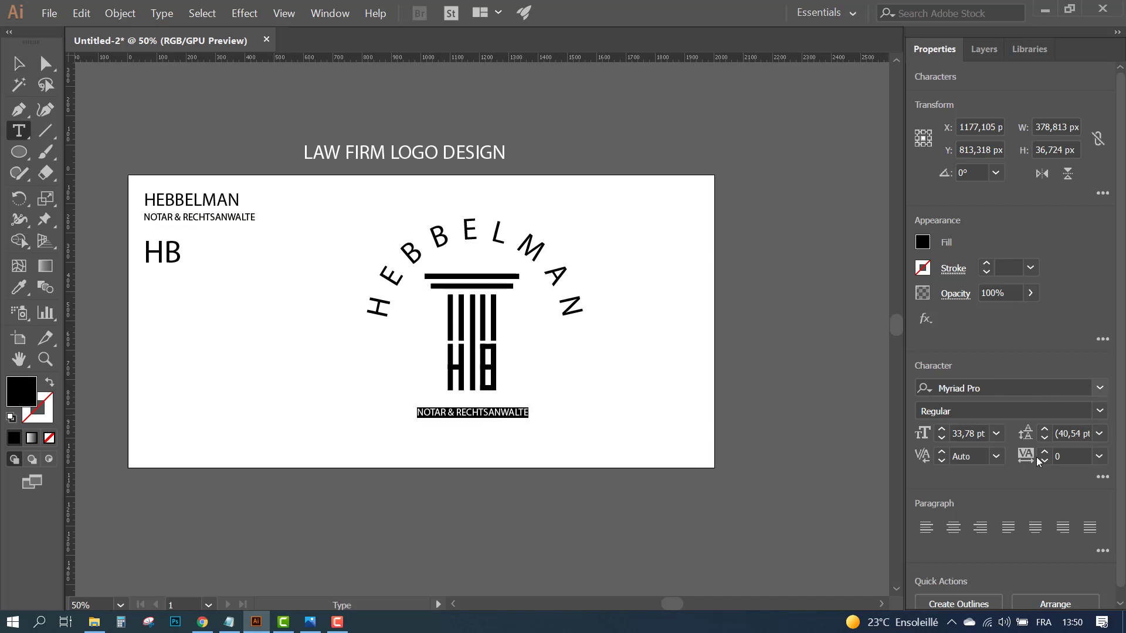
click(1099, 388)
scroll(1030, 441, down, 2)
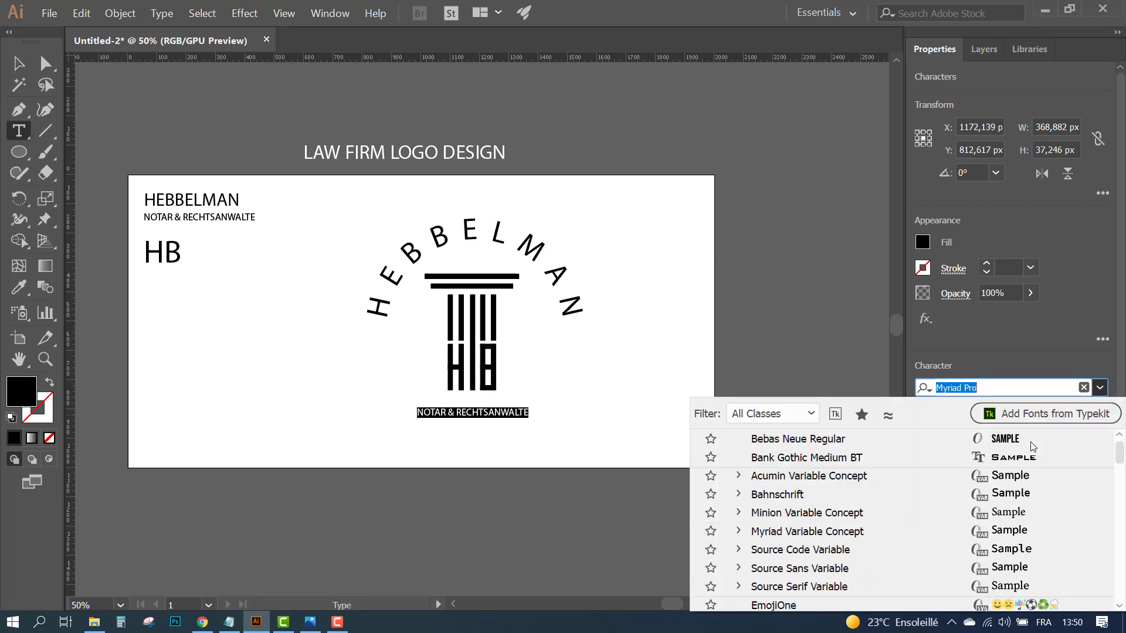
click(1015, 492)
- Increase the tagline tracking to 200 and centre it under the pillar
key(alt+Right)
key(alt+Right)
key(alt+Right)
key(alt+Right)
key(alt+Right)
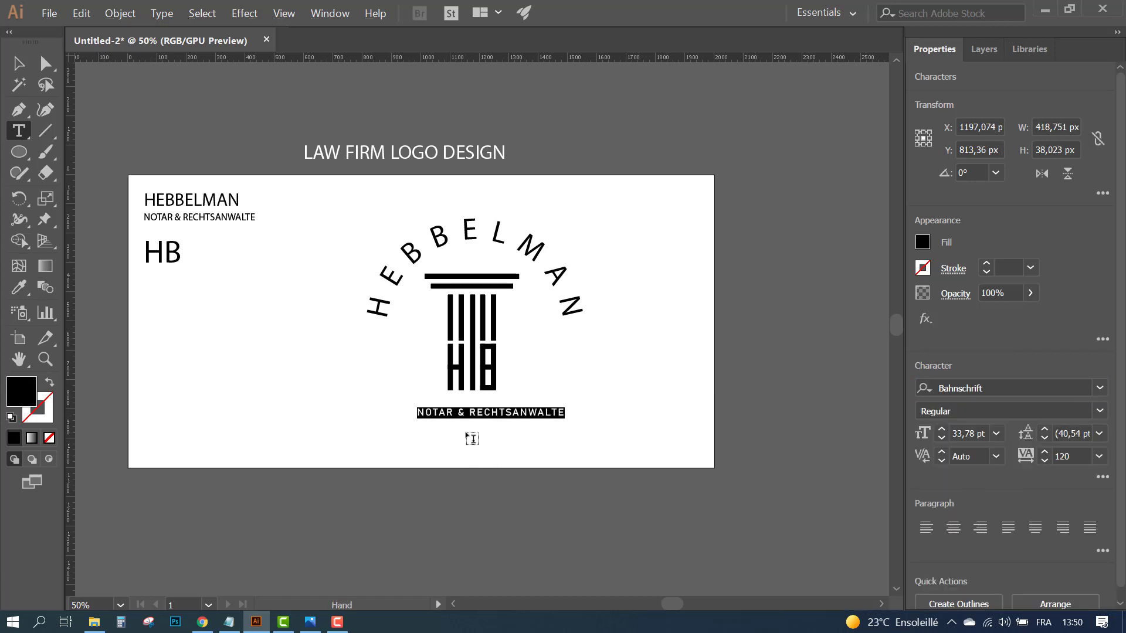
key(alt+Right)
key(alt+Right)
key(alt+Right)
key(alt+Right)
key(alt+Right)
key(Escape)
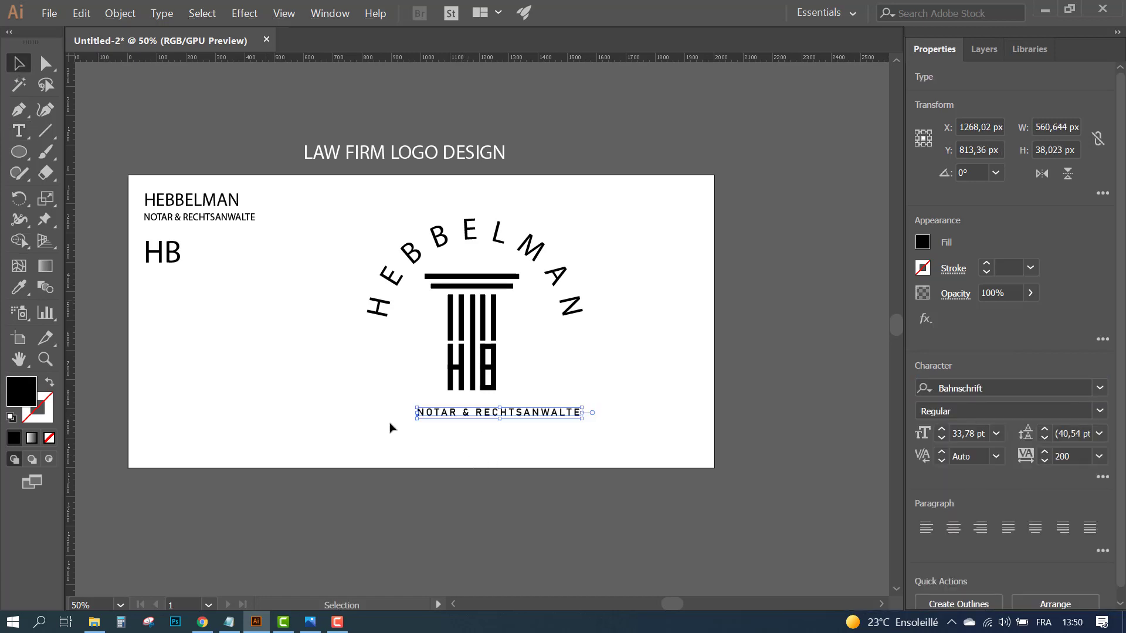
drag(479, 416, 460, 416)
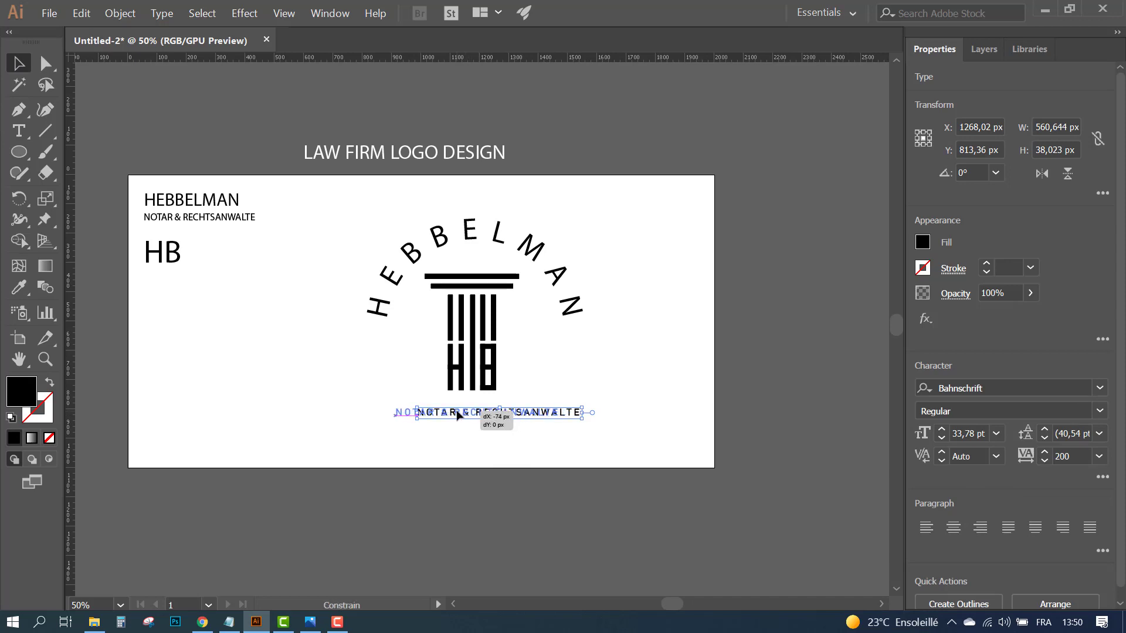
click(456, 446)
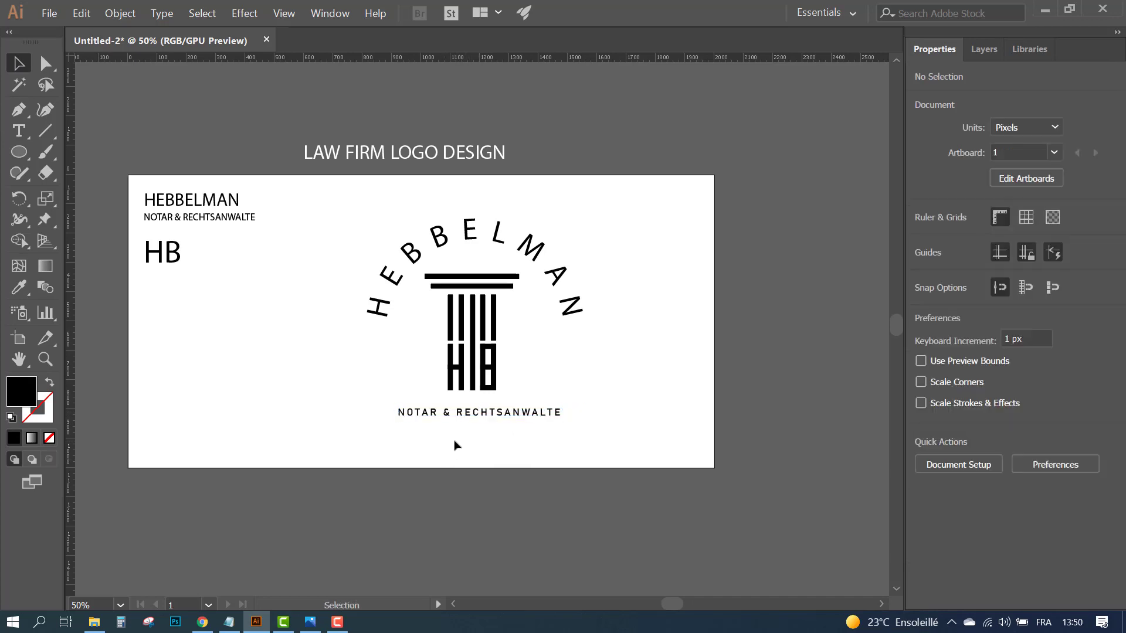
- Ungroup the pillar logo and duplicate its thin bar down to serve as a side bar
click(470, 274)
right_click(475, 269)
click(525, 382)
click(496, 286)
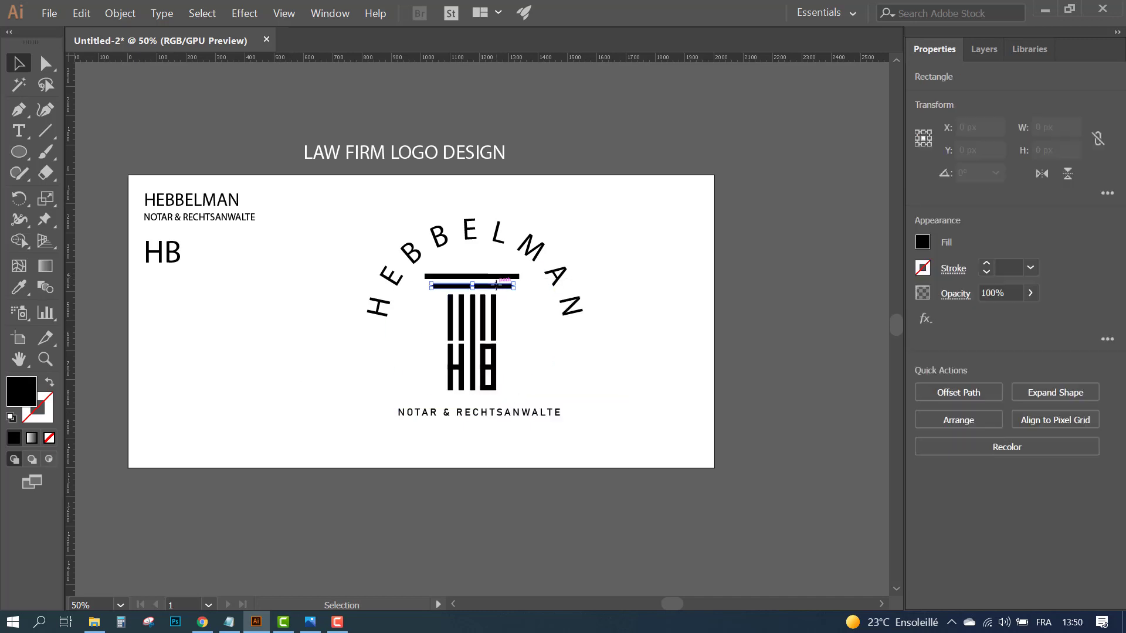
mouse_move(496, 285)
mouse_down()
mouse_move(402, 355)
mouse_move(580, 354)
mouse_up()
click(302, 399)
- Shorten the right side bar from its right end and mark that end with a vertical guide
click(384, 350)
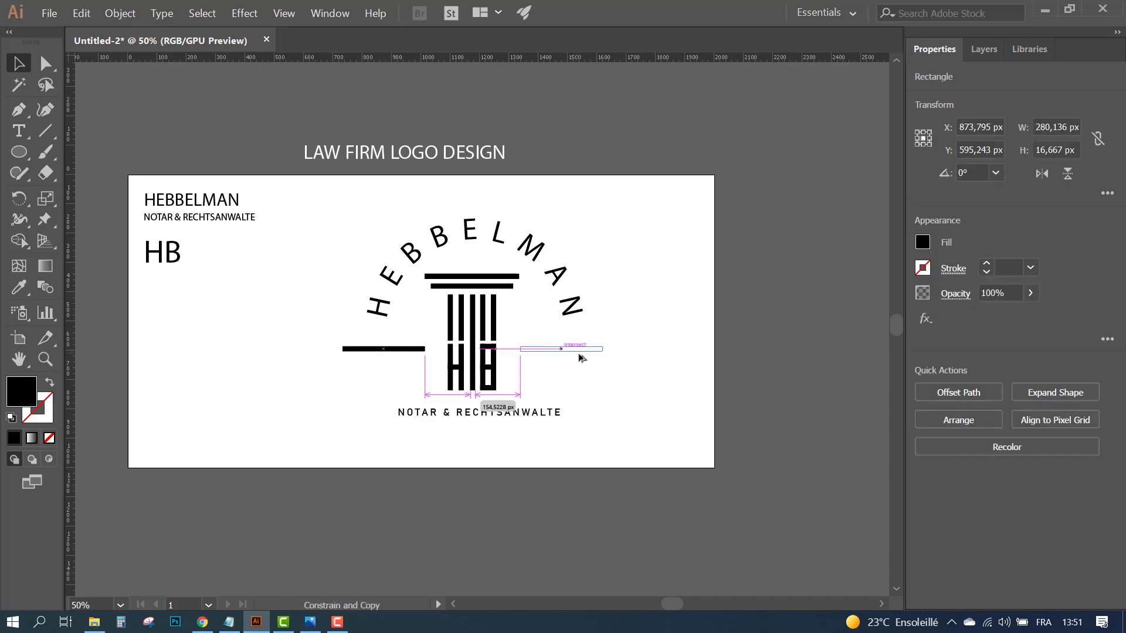
click(391, 392)
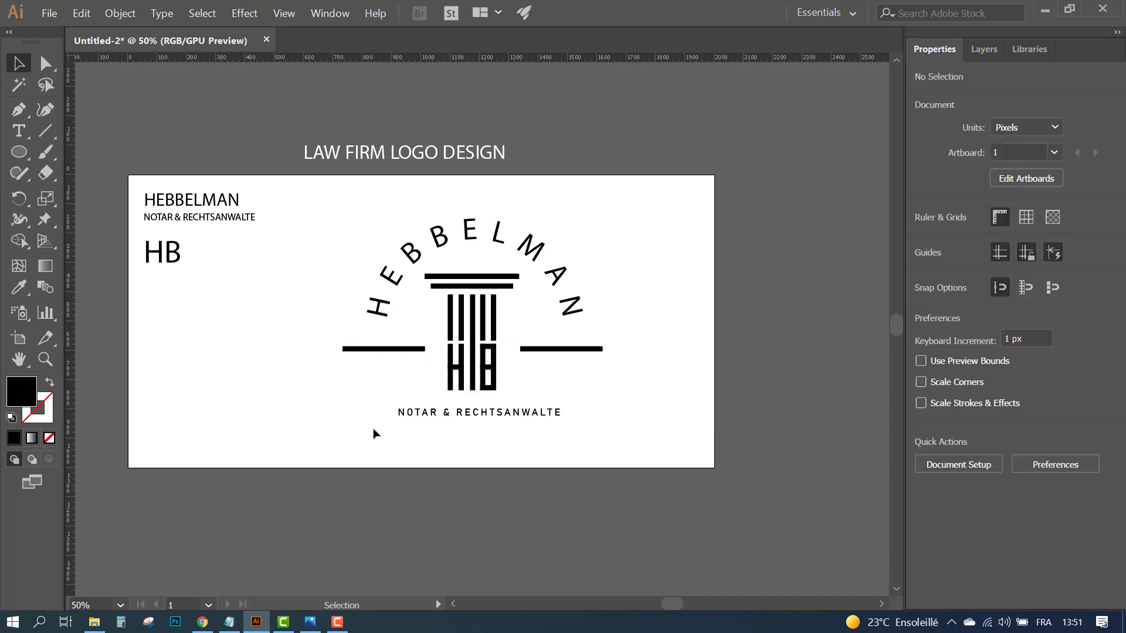
click(587, 350)
key(ctrl+plus)
key(ctrl+plus)
key(ctrl+plus)
drag(640, 322, 561, 322)
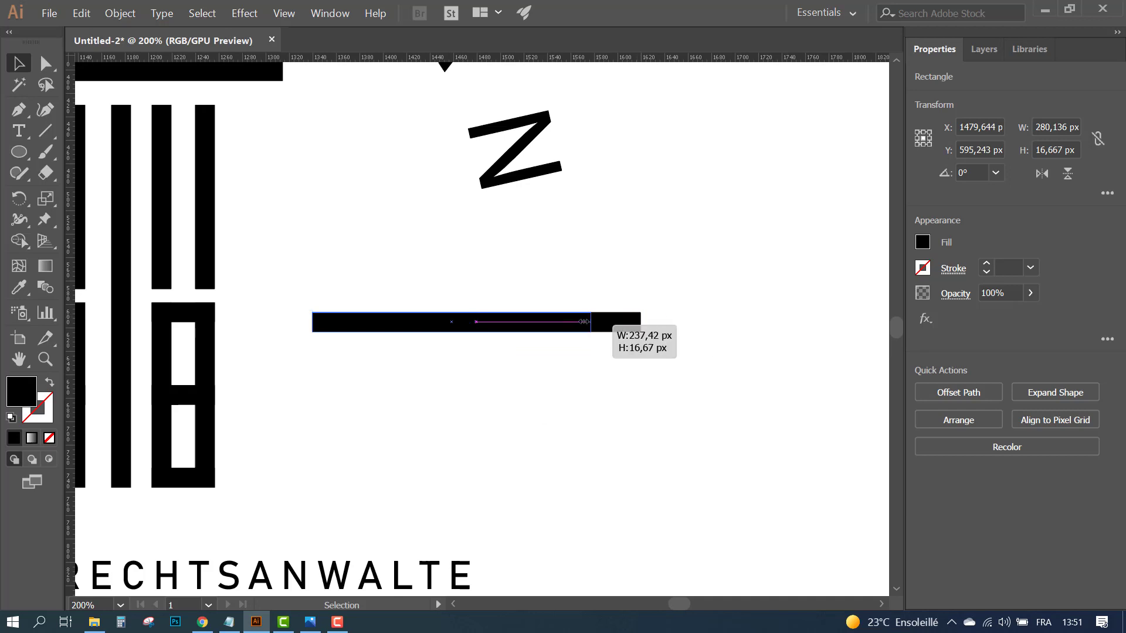
click(633, 297)
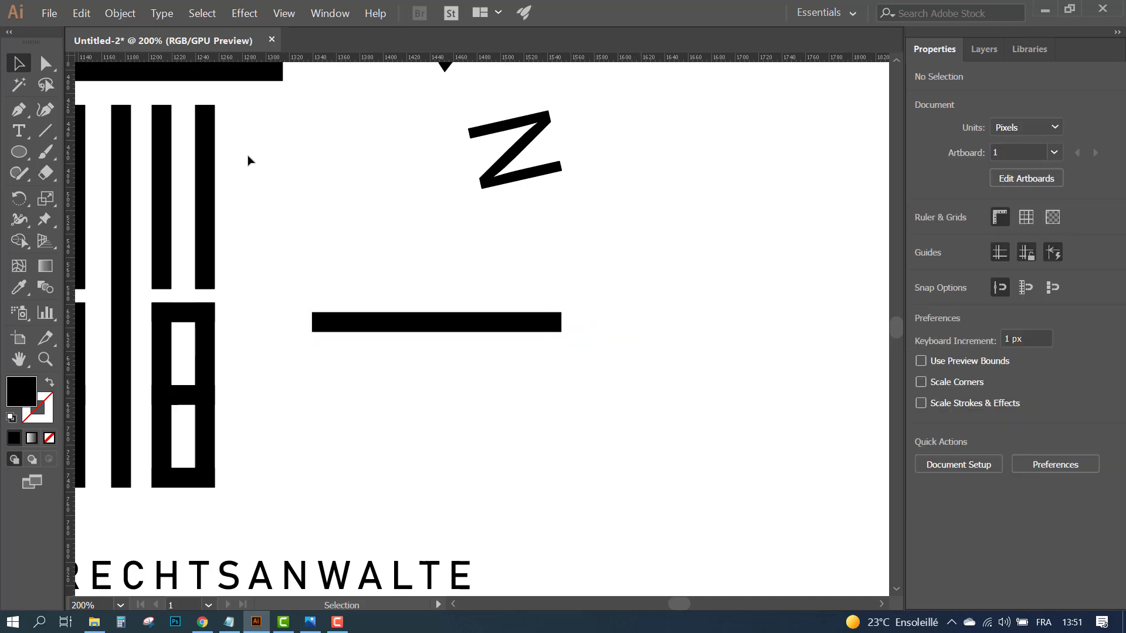
drag(69, 258, 561, 251)
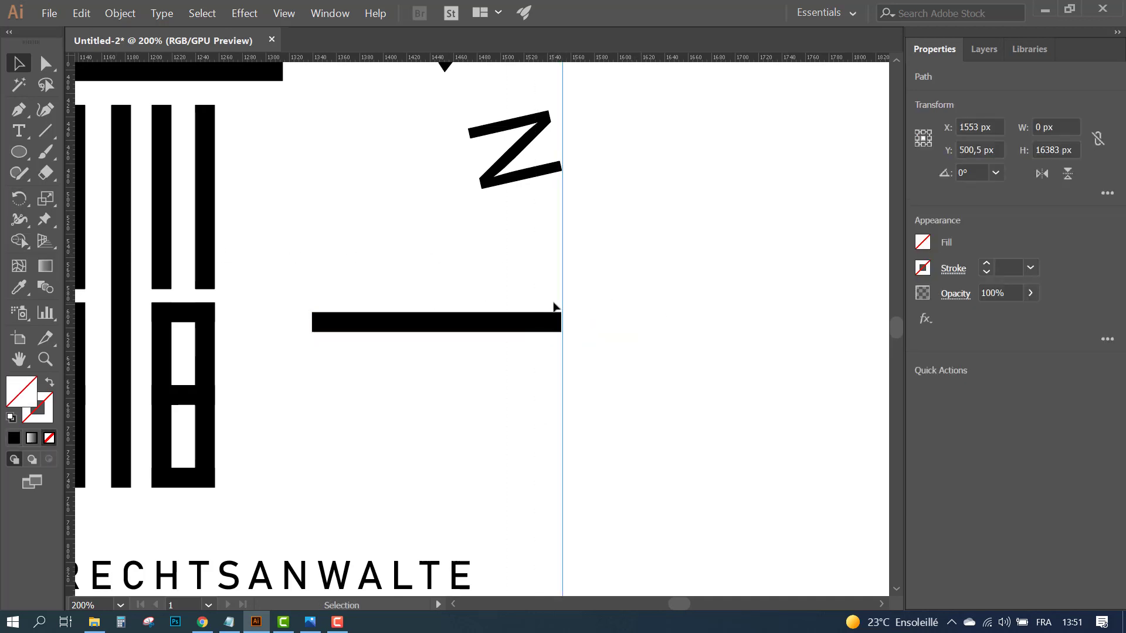
- Add a vertical guide at the bar's start and trim its left end flush to it
key(ctrl+0)
key(ctrl+plus)
key(ctrl+plus)
key(ctrl+plus)
scroll(348, 266, up, 4)
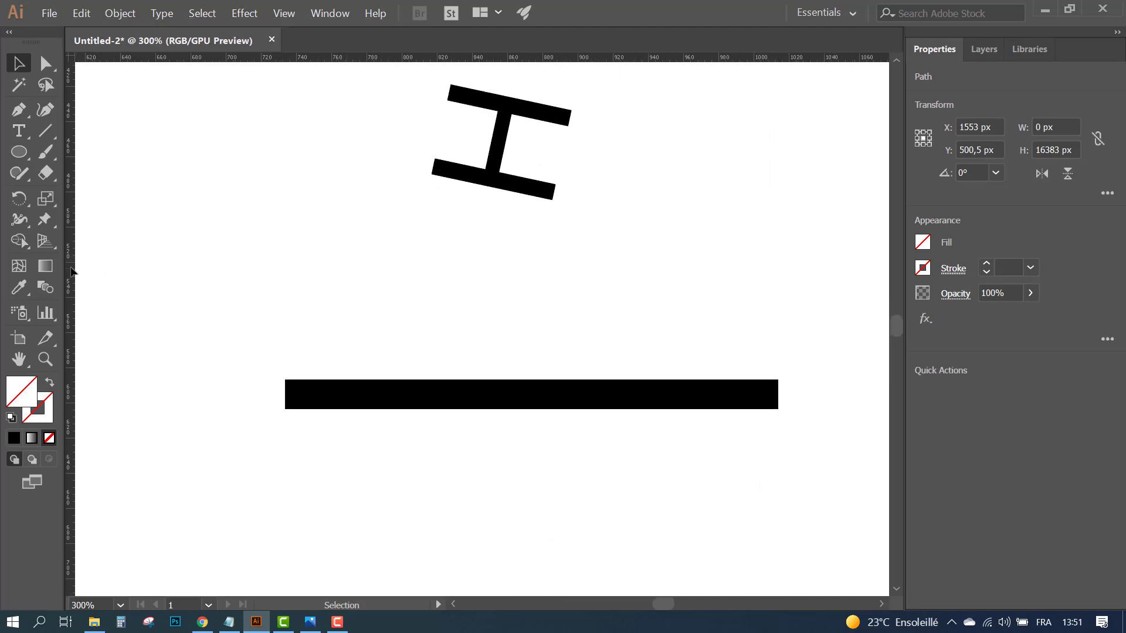
drag(72, 271, 432, 274)
click(382, 392)
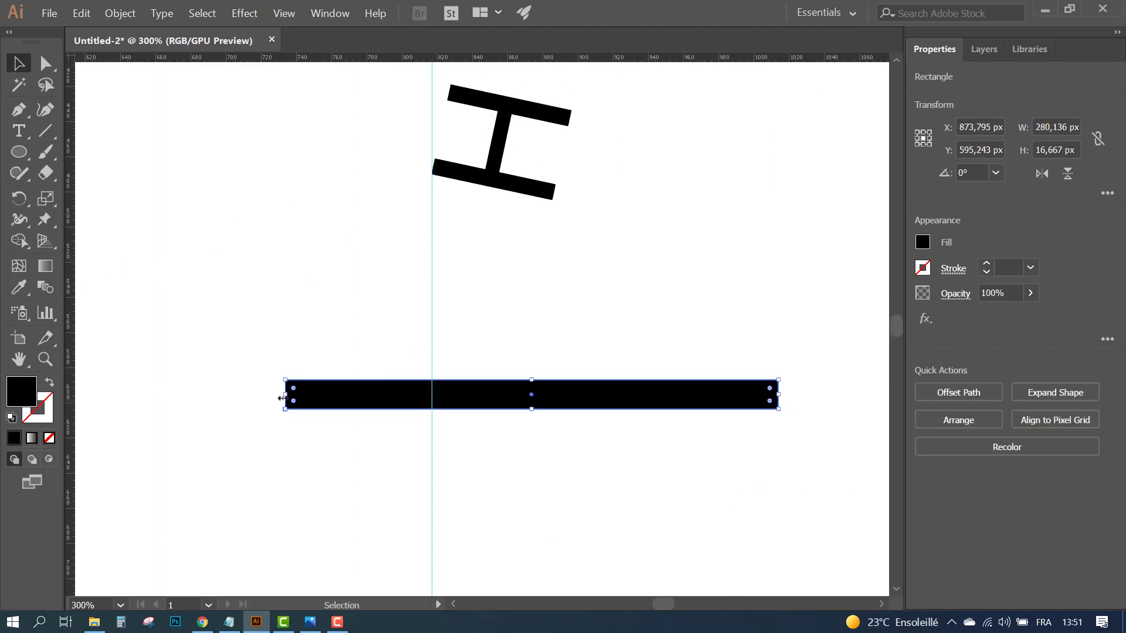
drag(282, 398, 434, 399)
click(297, 314)
key(ctrl+0)
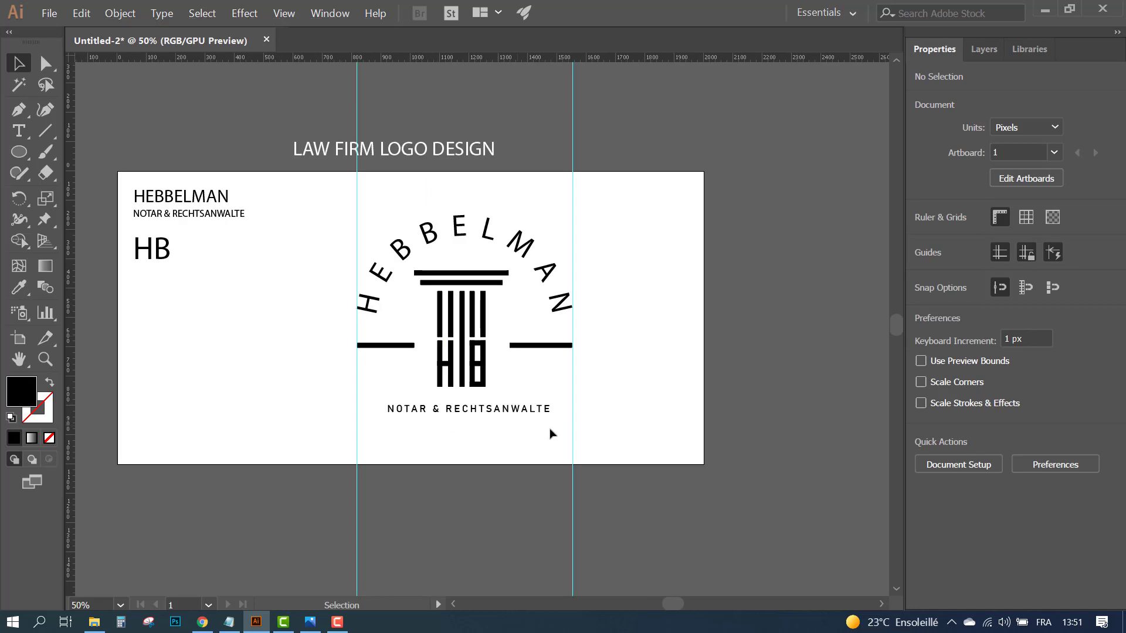
- Group the left and right side bars and centre the logo parts horizontally
drag(427, 270, 437, 351)
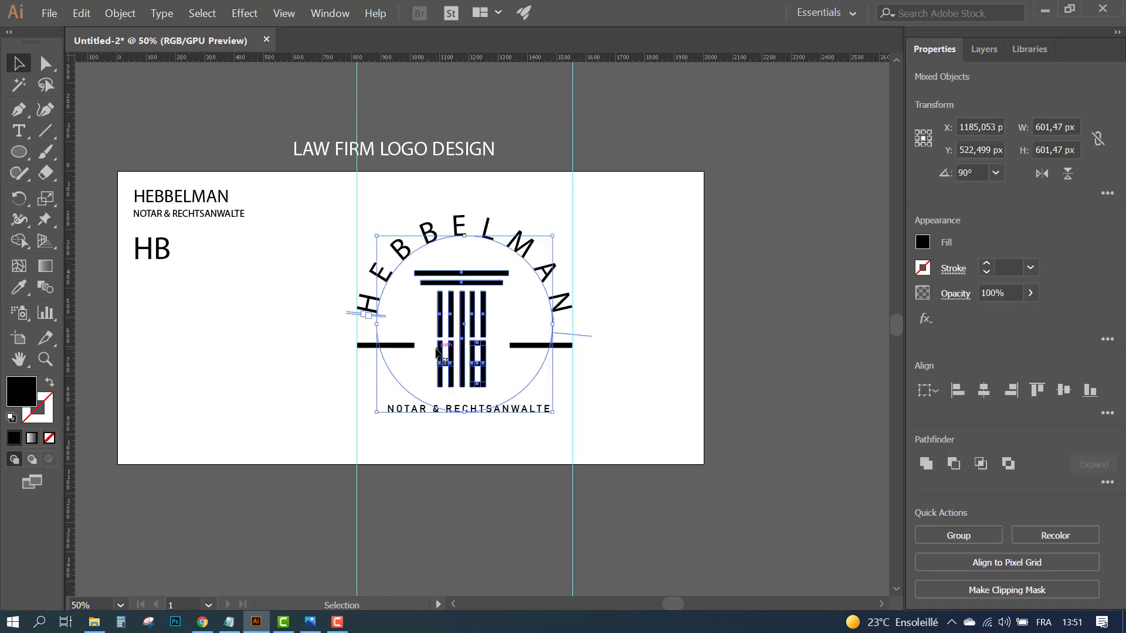
click(400, 375)
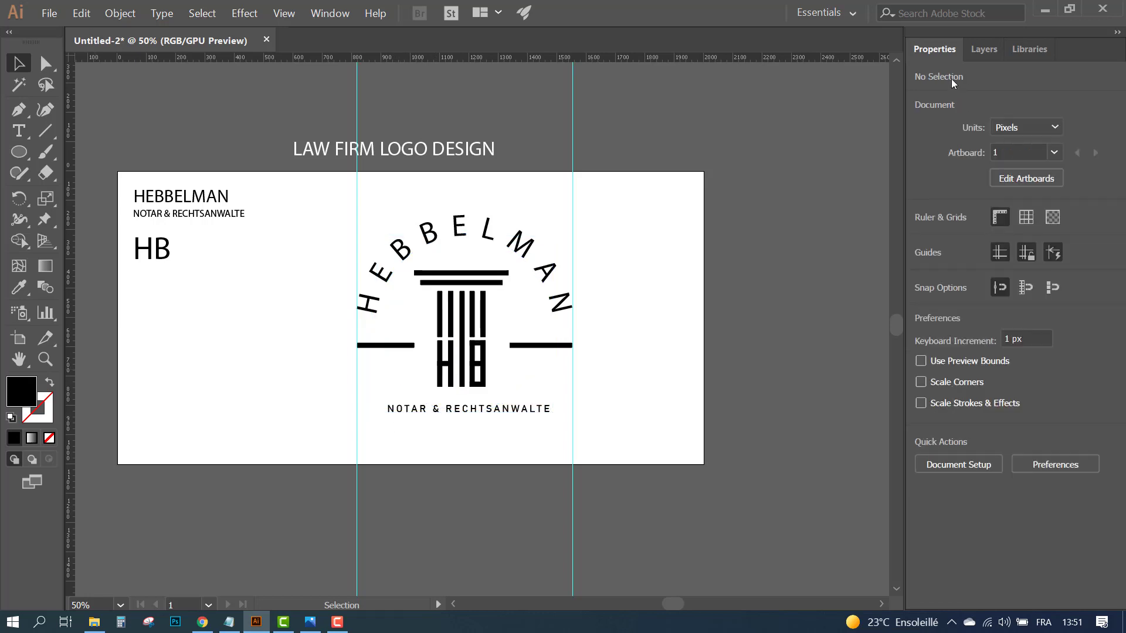
click(984, 49)
click(934, 48)
click(540, 346)
shift+click(398, 346)
right_click(398, 347)
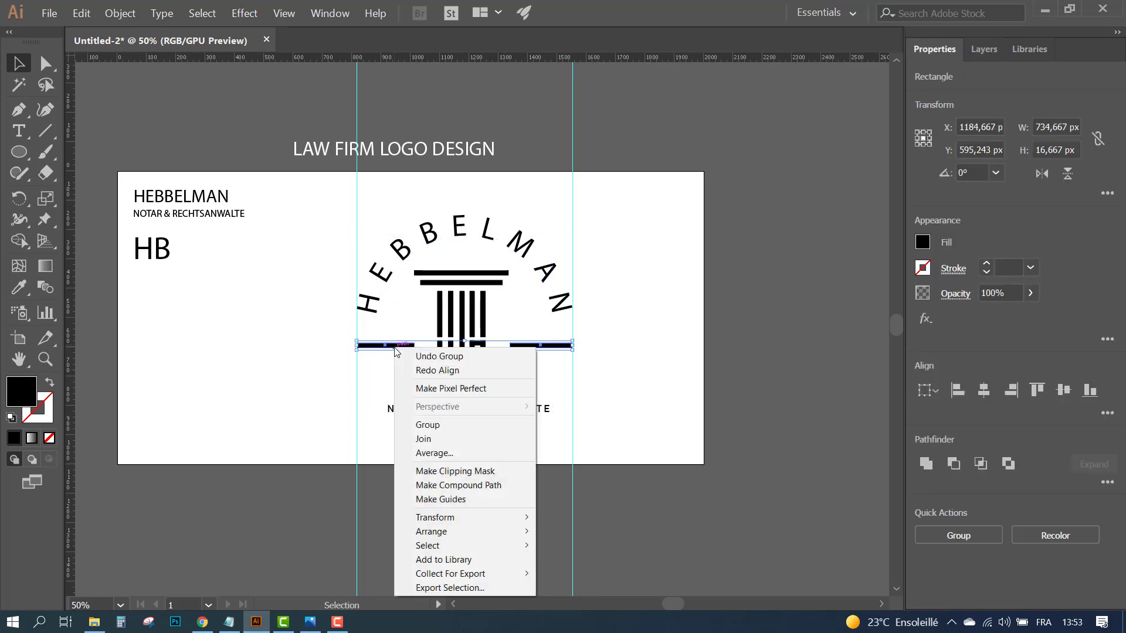
click(428, 425)
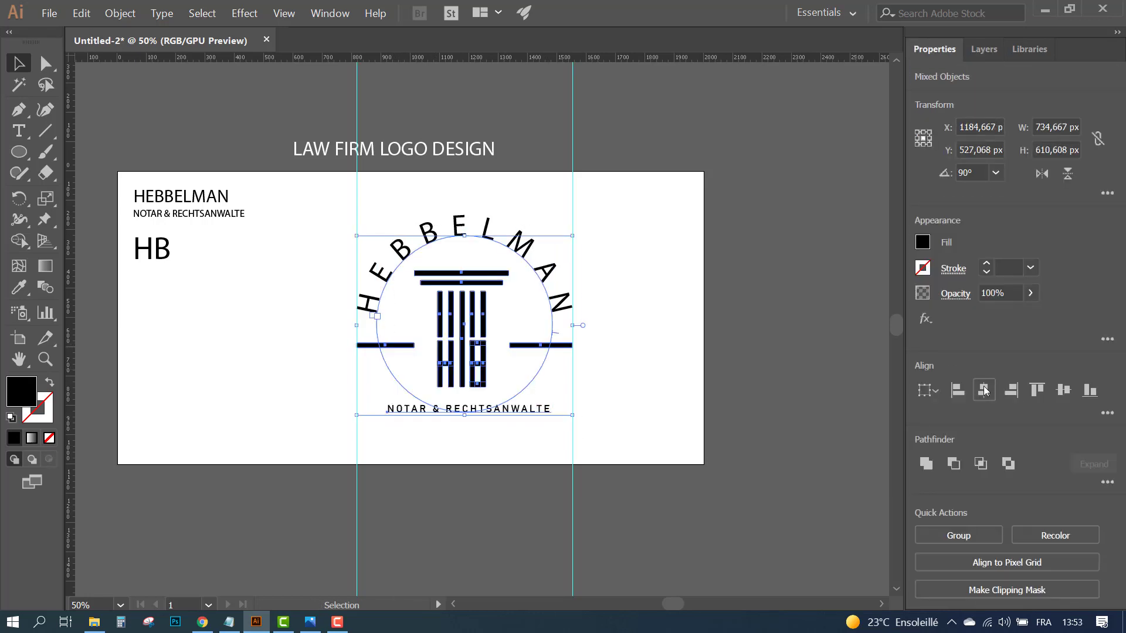
click(984, 390)
click(521, 460)
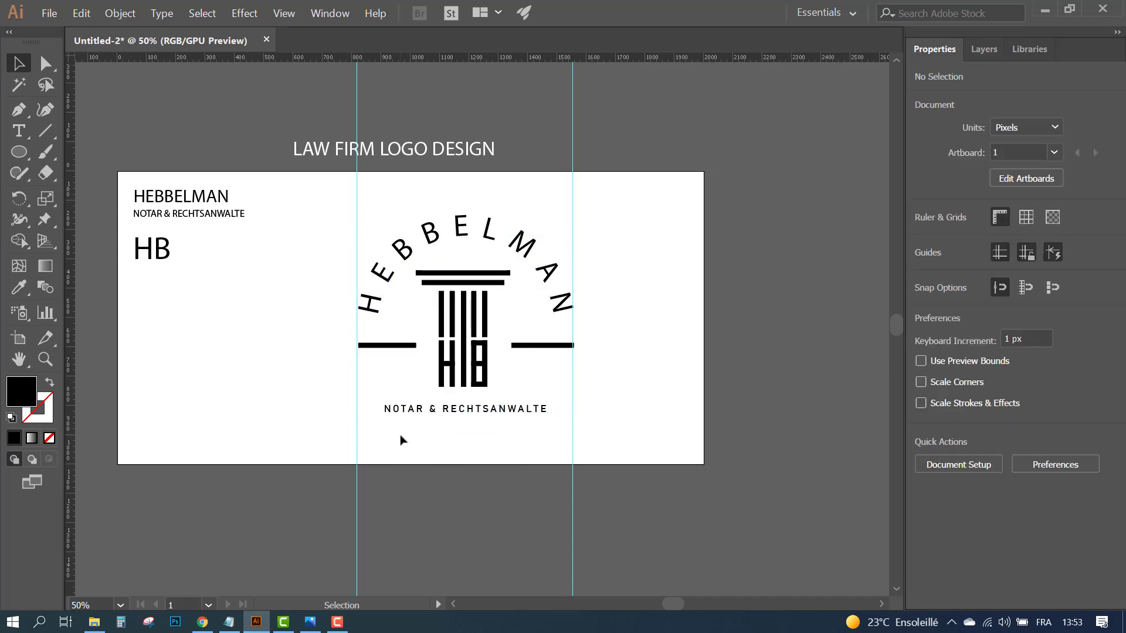
- Select the whole logo as one unit and delete the two vertical guides
drag(402, 440, 557, 197)
right_click(490, 300)
key(Escape)
click(590, 449)
drag(591, 449, 319, 459)
key(Delete)
- Move the HEBBELMAN and HB reference texts above the artboard, then place the logo left, slightly smaller
mouse_move(263, 232)
mouse_down()
mouse_move(130, 182)
mouse_move(160, 82)
mouse_up()
mouse_move(156, 253)
mouse_down()
mouse_move(188, 107)
mouse_move(202, 147)
mouse_up()
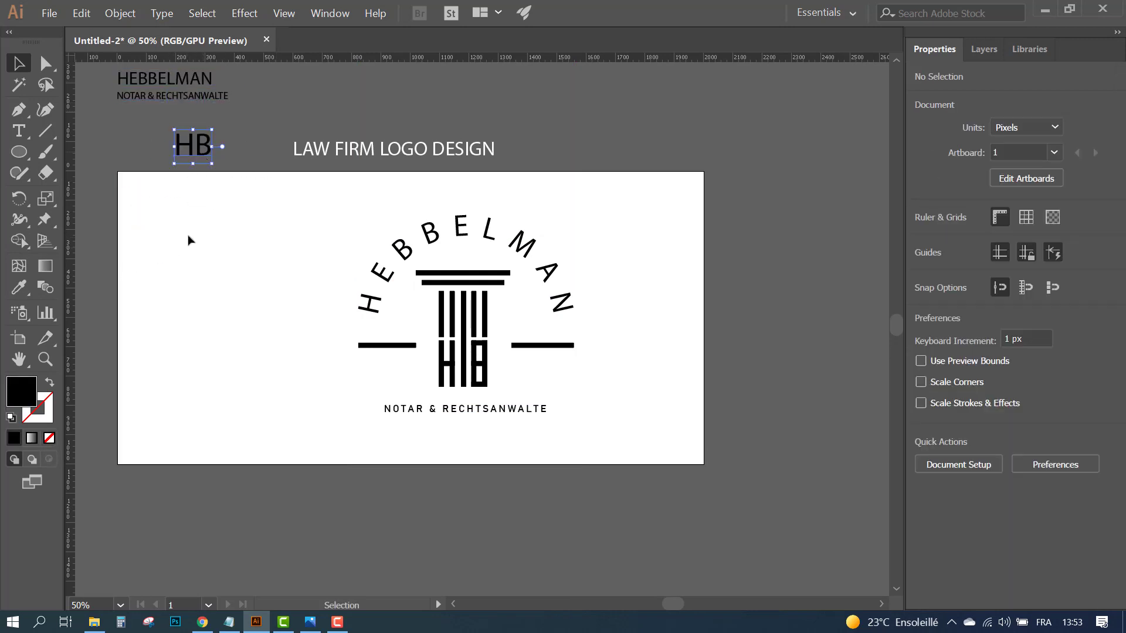
click(602, 301)
drag(602, 301, 319, 381)
mouse_move(460, 343)
mouse_down()
mouse_move(233, 315)
mouse_move(263, 330)
mouse_up()
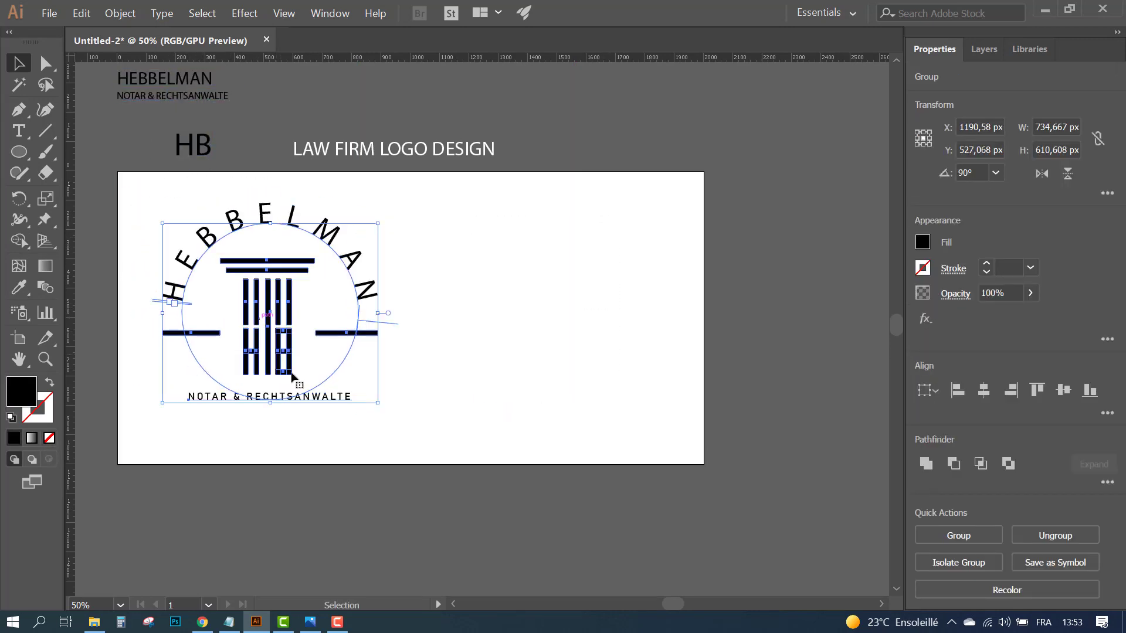
click(370, 405)
click(293, 314)
drag(381, 225, 426, 269)
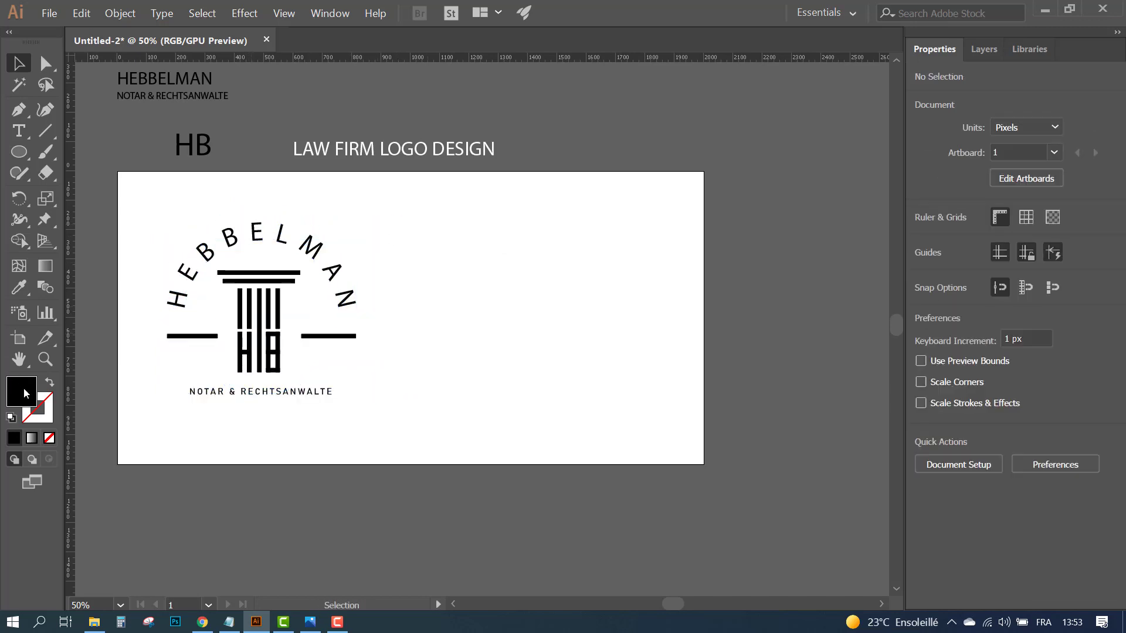
- Draw a black square fitted to the artboard's right half
drag(19, 154, 61, 151)
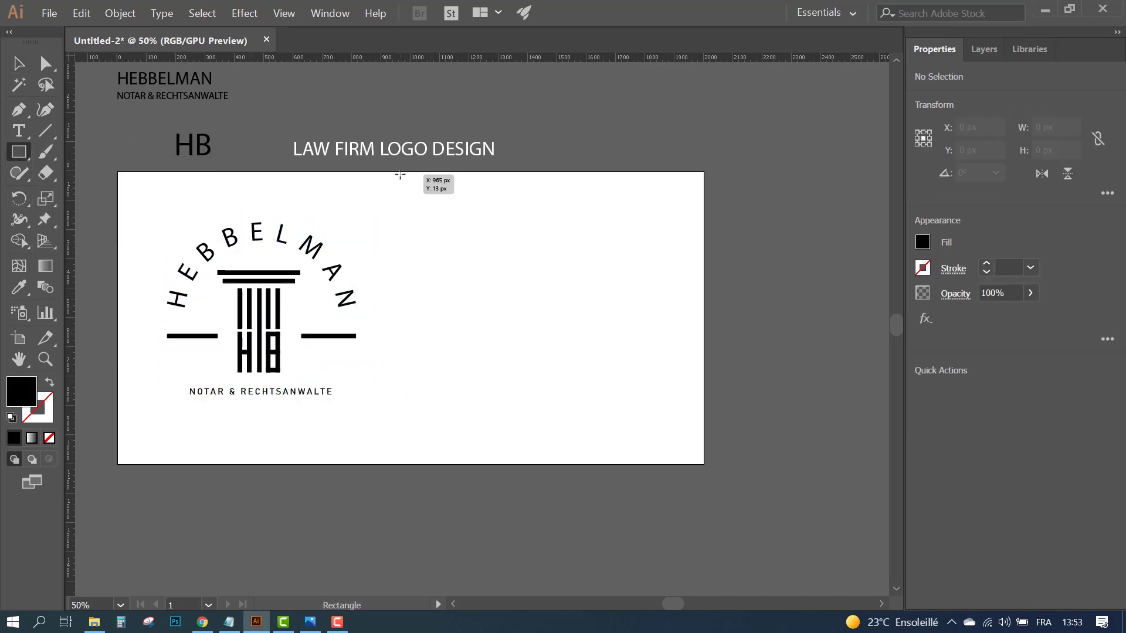
mouse_move(401, 174)
mouse_down()
mouse_move(612, 434)
mouse_move(695, 469)
mouse_up()
click(18, 63)
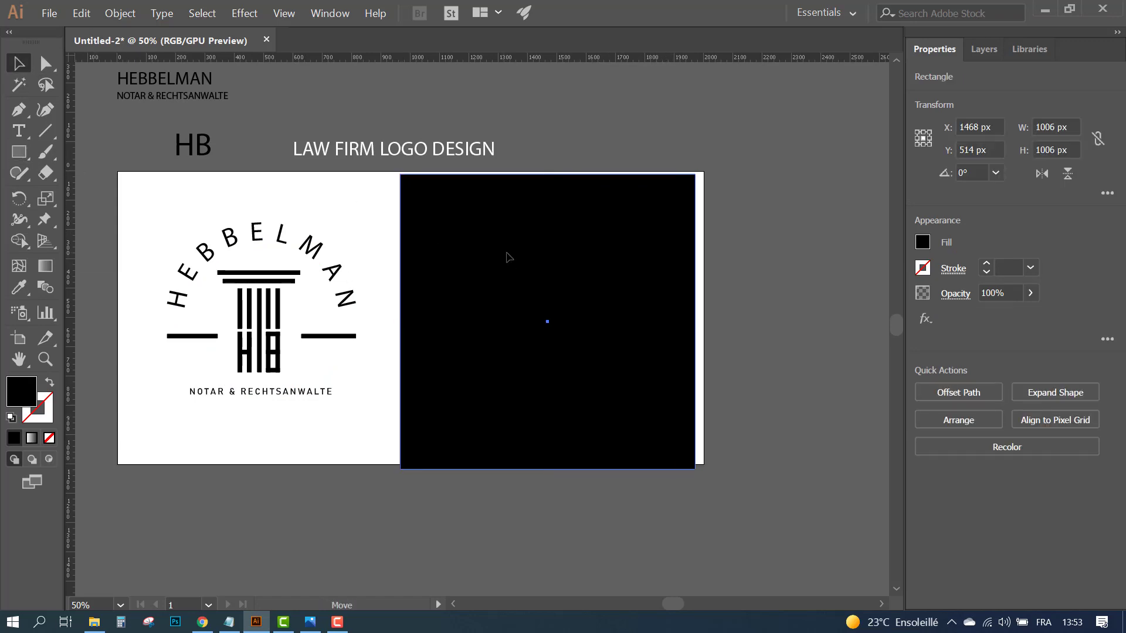
drag(509, 257, 518, 253)
click(739, 264)
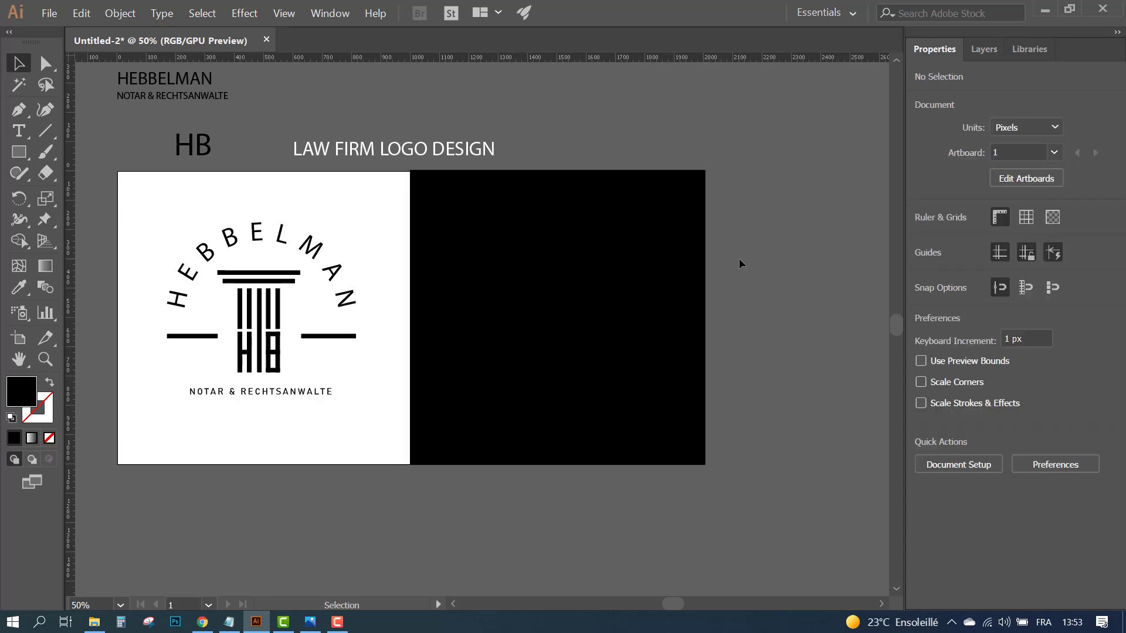
- Copy the logo onto the black half and recolour the copy white
click(284, 314)
drag(284, 314, 583, 316)
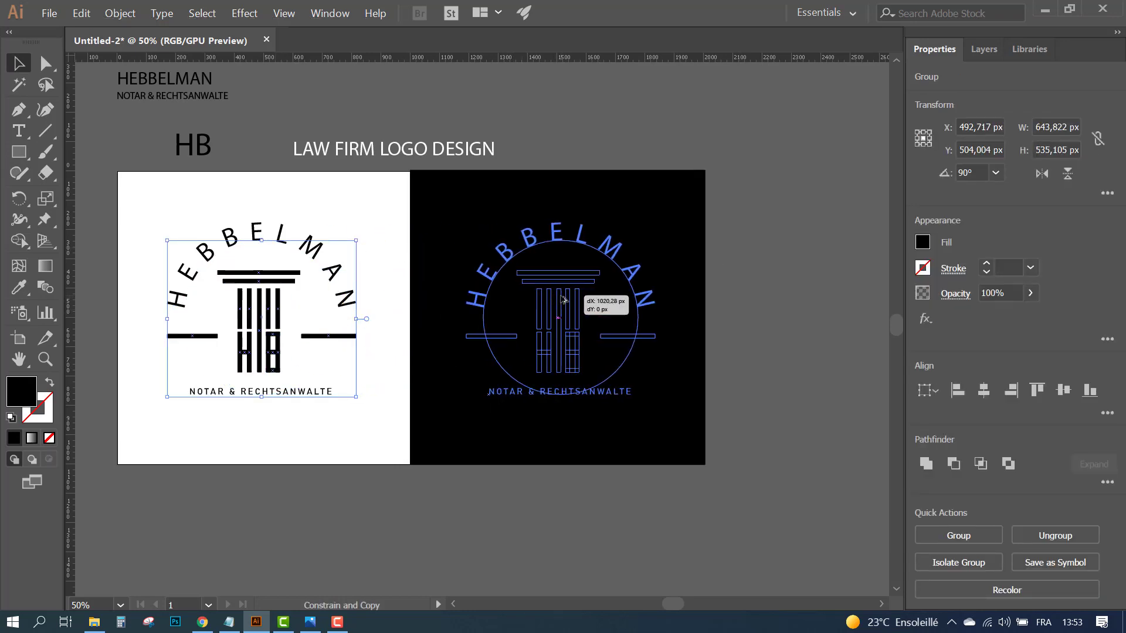
right_click(560, 295)
click(18, 288)
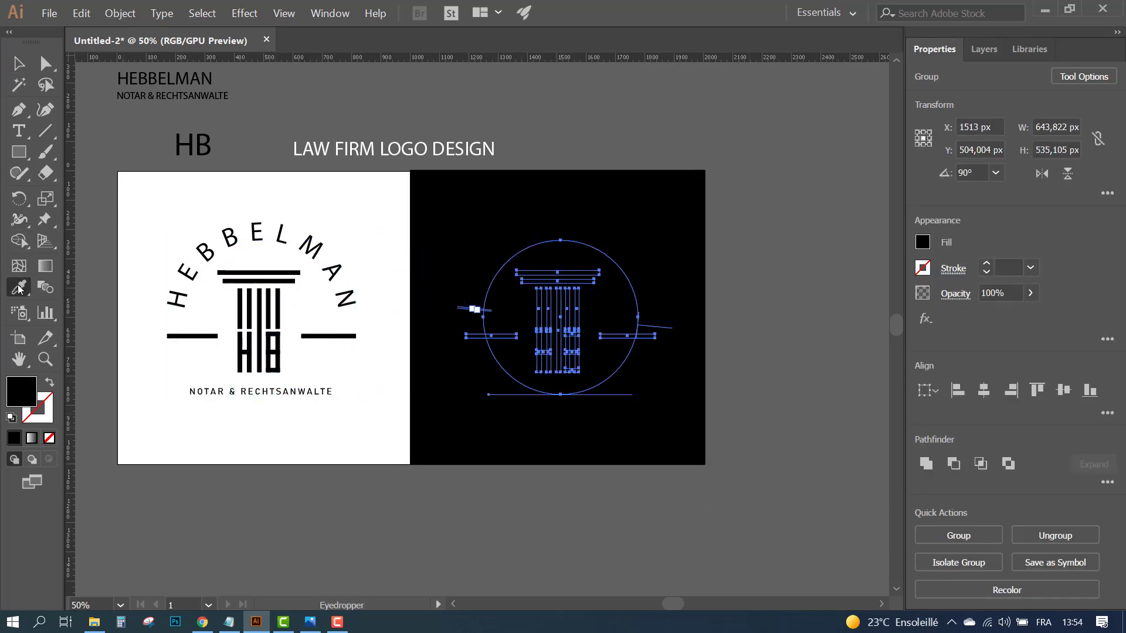
click(347, 217)
key(v)
click(370, 491)
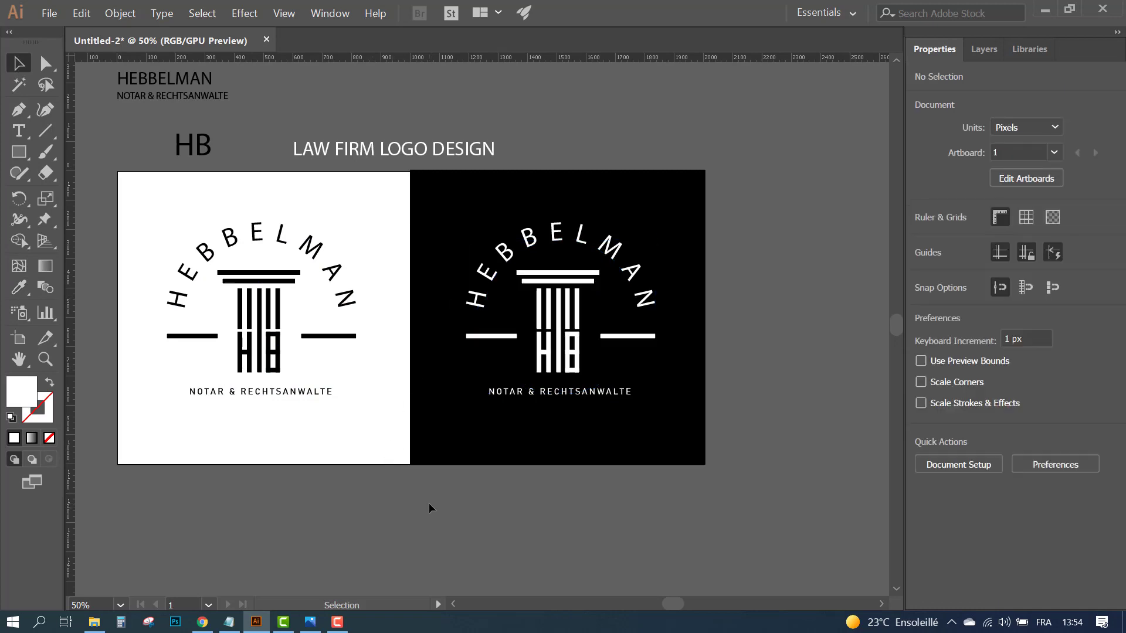
- Check the LAW FIRM LOGO DESIGN title and zoom in on both logo versions
scroll(429, 502, up, 1)
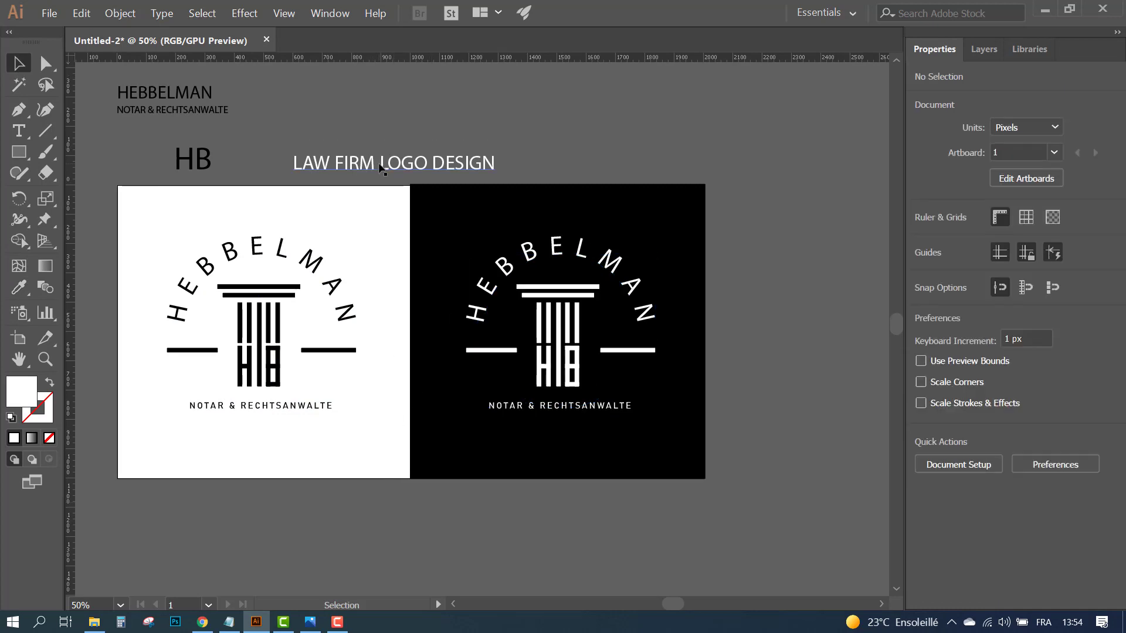
click(380, 169)
click(301, 545)
key(ctrl+plus)
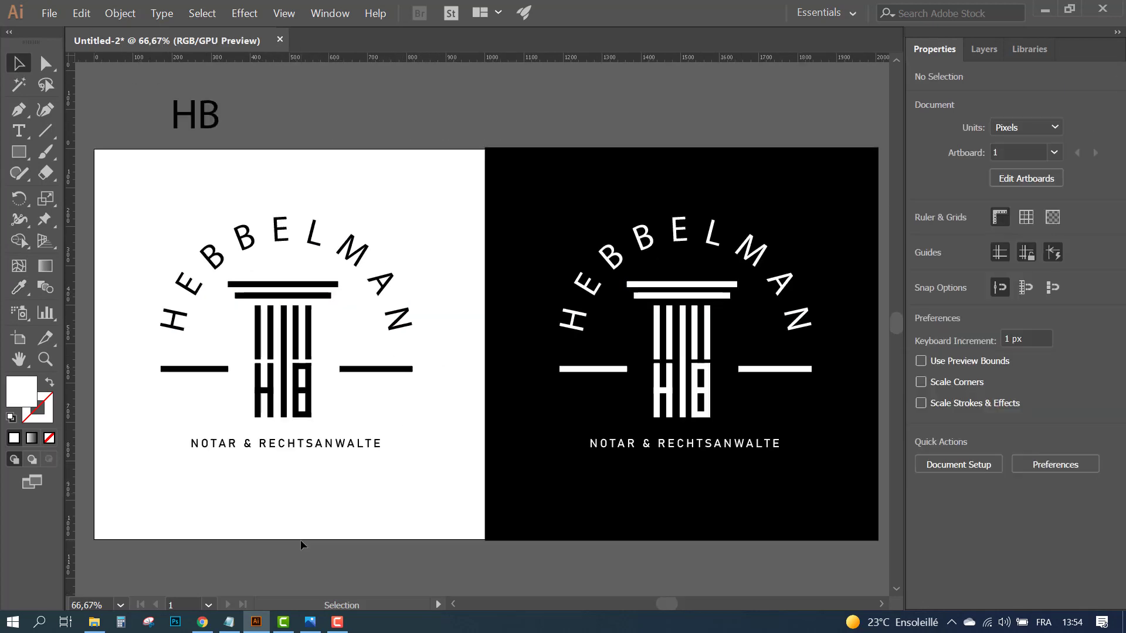